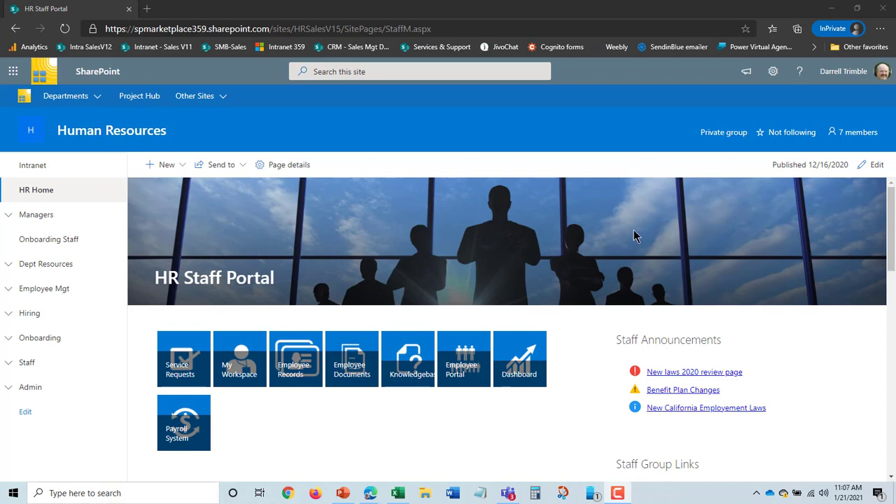
Step: Expand Dept Resources in the HR Staff Portal nav and open the HR Policies library
click(7, 266)
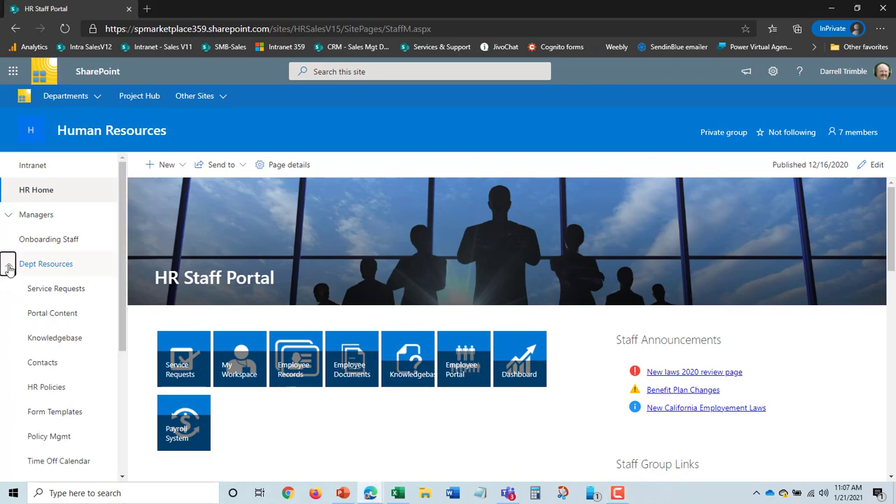
drag(120, 297, 123, 353)
click(54, 274)
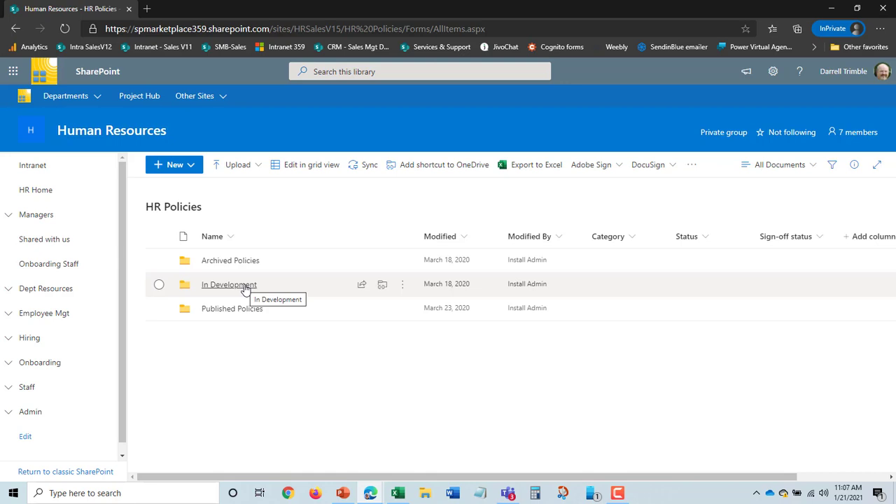
click(245, 285)
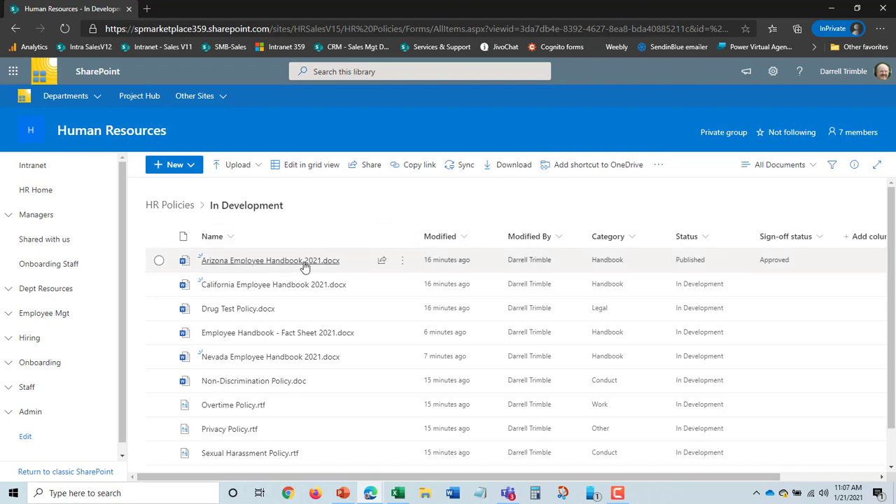
mouse_move(314, 269)
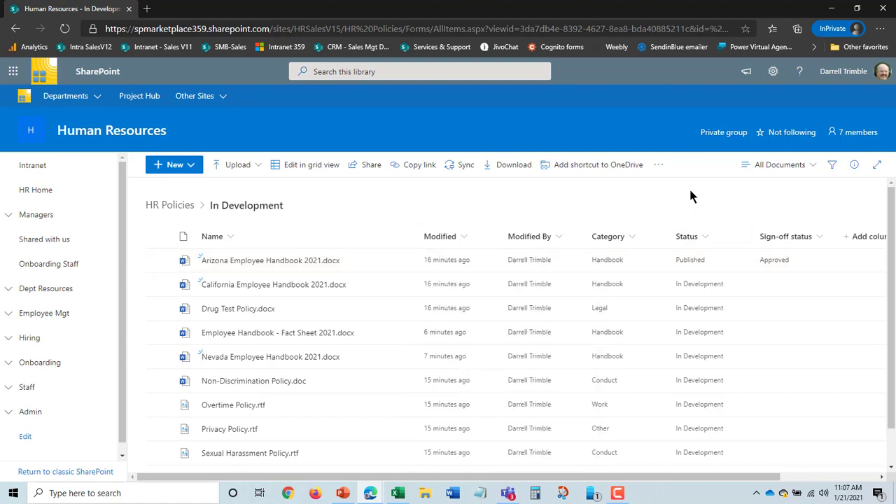
mouse_move(303, 291)
mouse_move(339, 288)
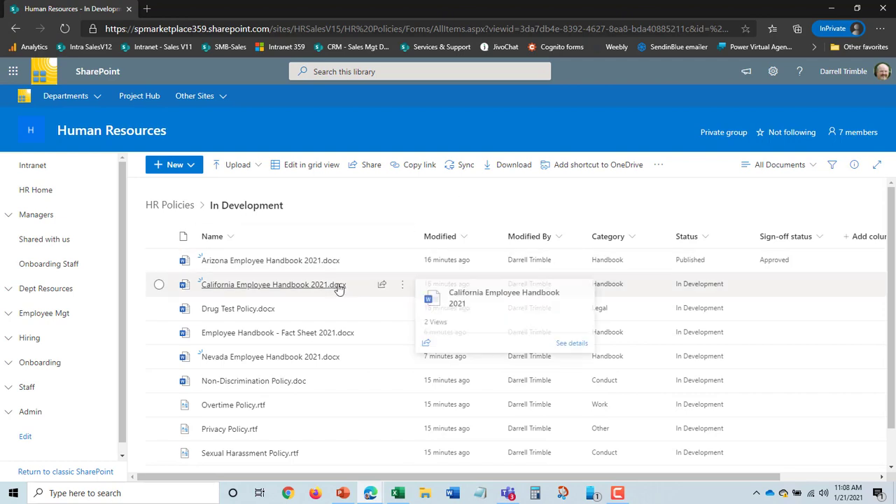
Step: Launch Automate > Request sign-off on California Employee Handbook 2021.docx
click(160, 287)
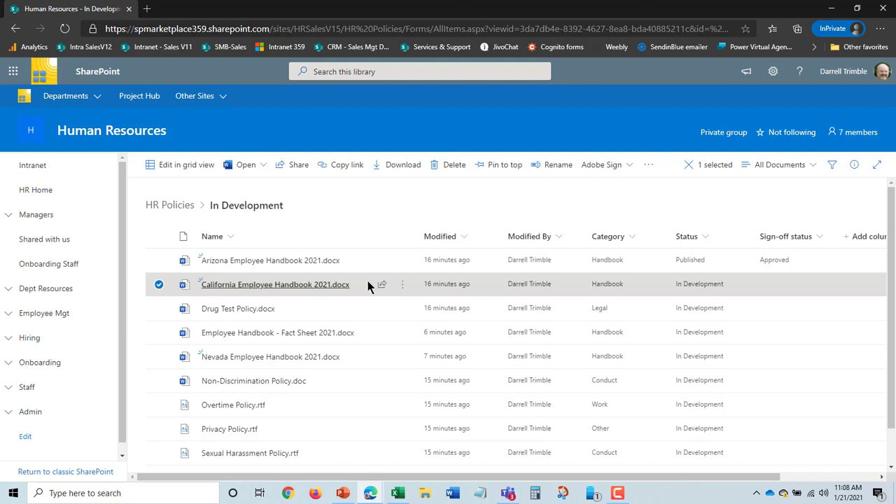
click(647, 166)
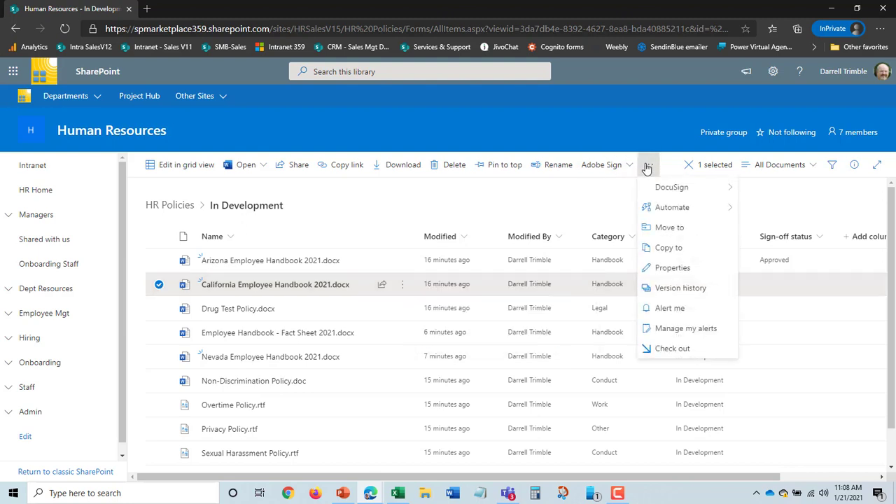
mouse_move(683, 212)
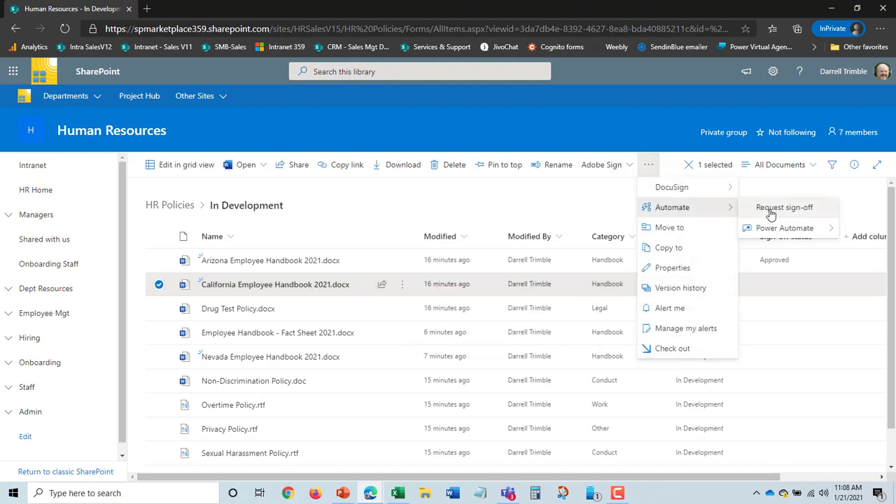
click(773, 208)
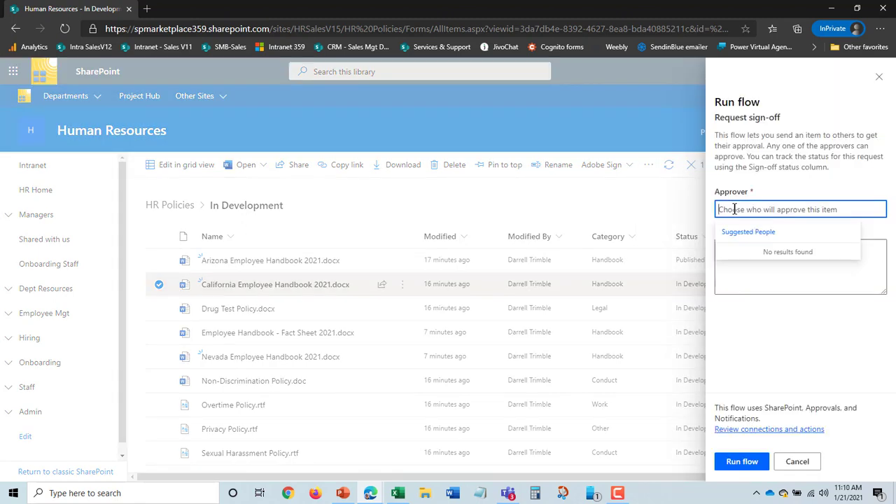
Step: Run the sign-off flow with the chosen approver and a note asking for a final review of the new CA Handbook
text(da)
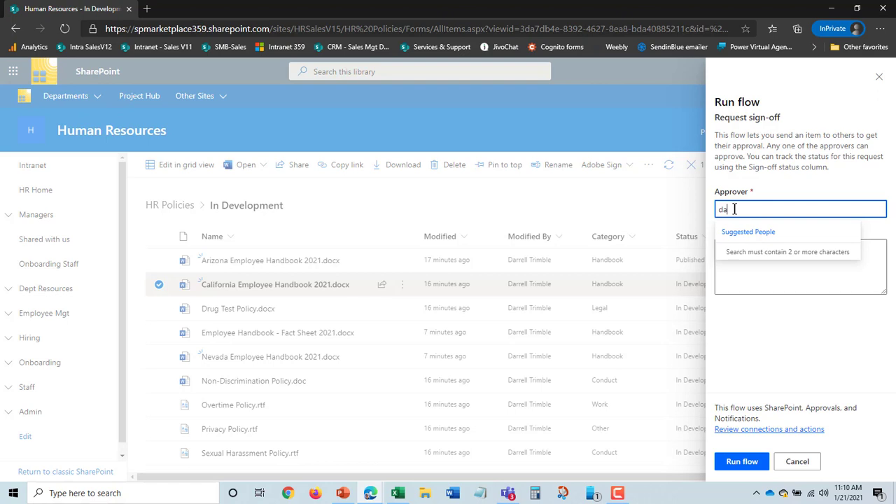
text(rrell Trimble)
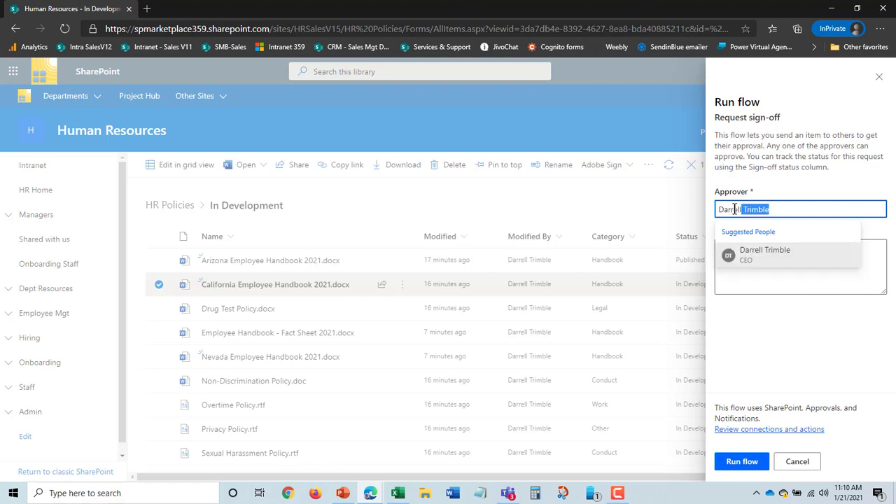
click(776, 253)
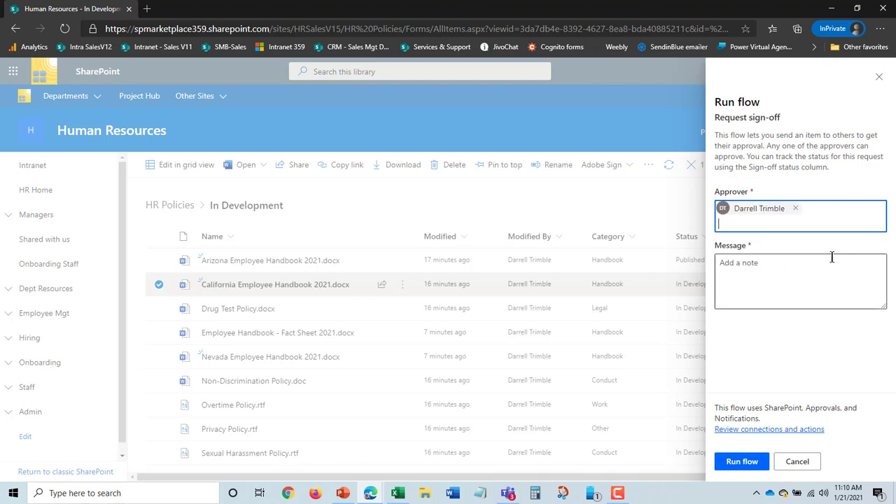
click(734, 268)
text(Plea)
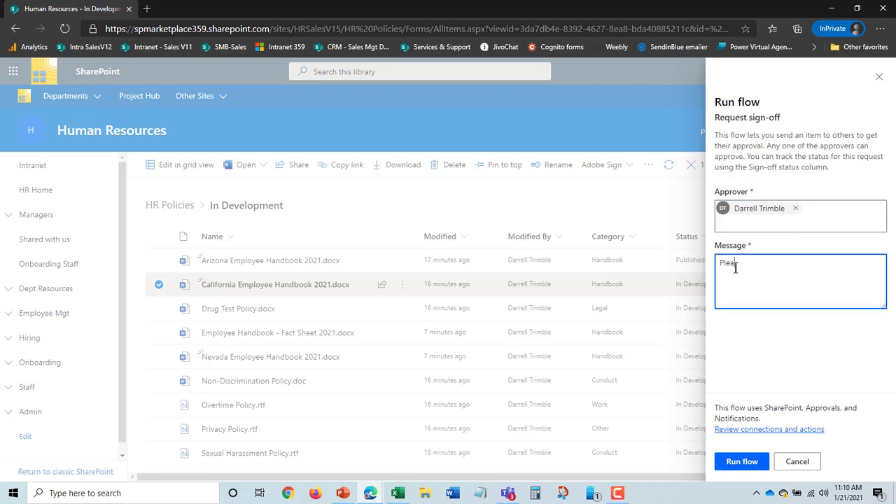
text(se do)
key(BackSpace)
key(BackSpace)
key(BackSpace)
text(do a final review on the n)
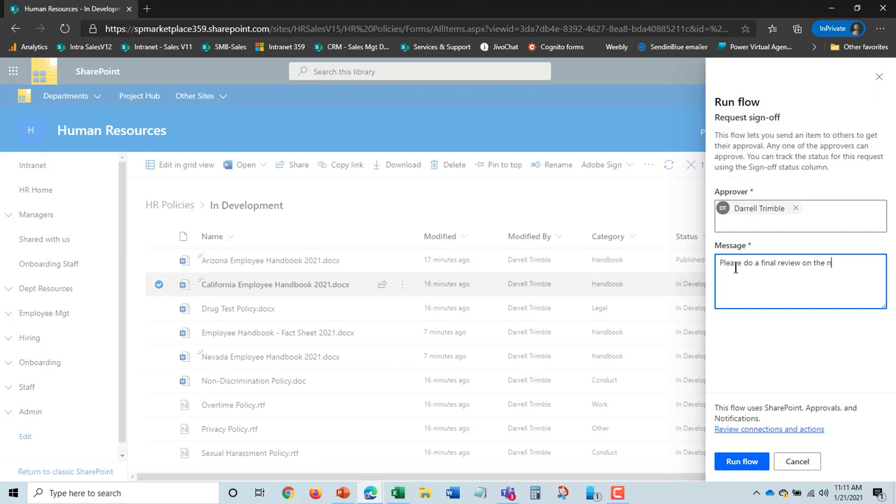
text(ew CA Handbook so we publish.)
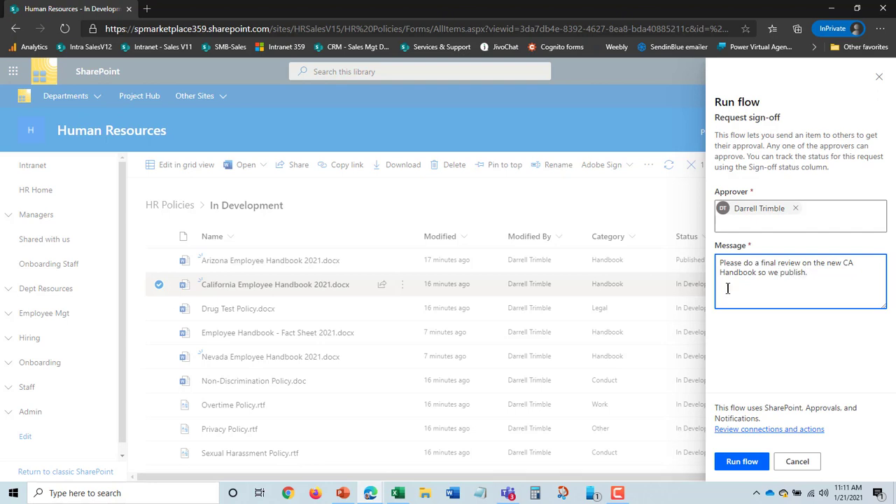
click(753, 463)
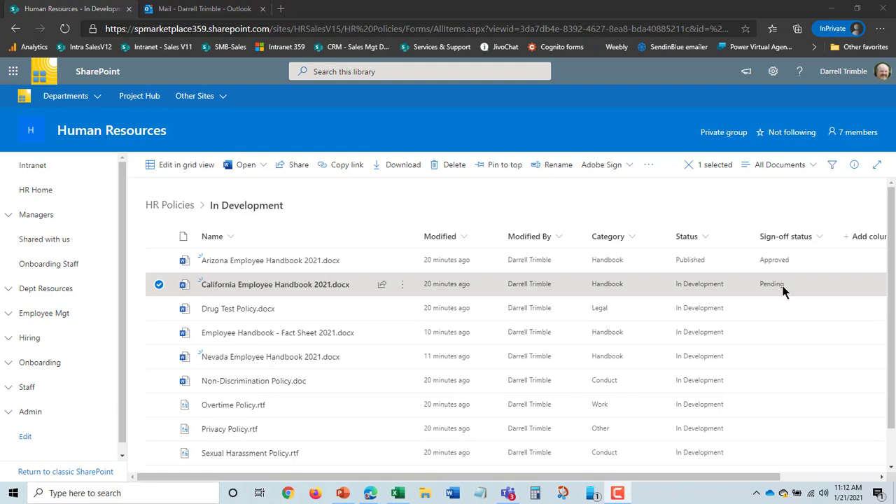
Step: Approve the Microsoft Flow handbook request with the comment 'Looks good, a little late for 2021?'
click(213, 10)
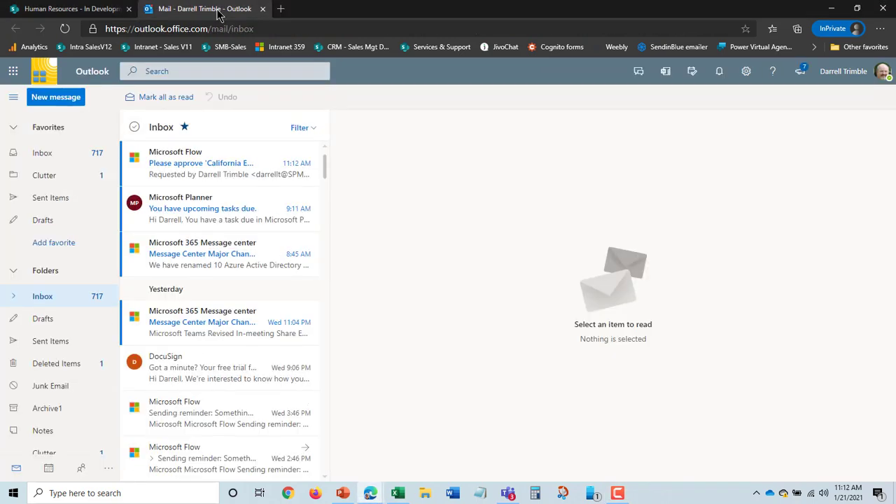
click(202, 163)
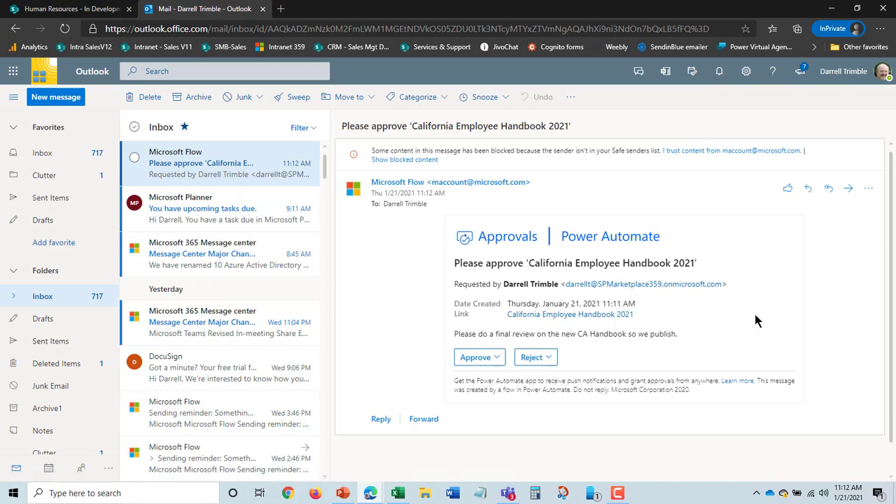
click(488, 359)
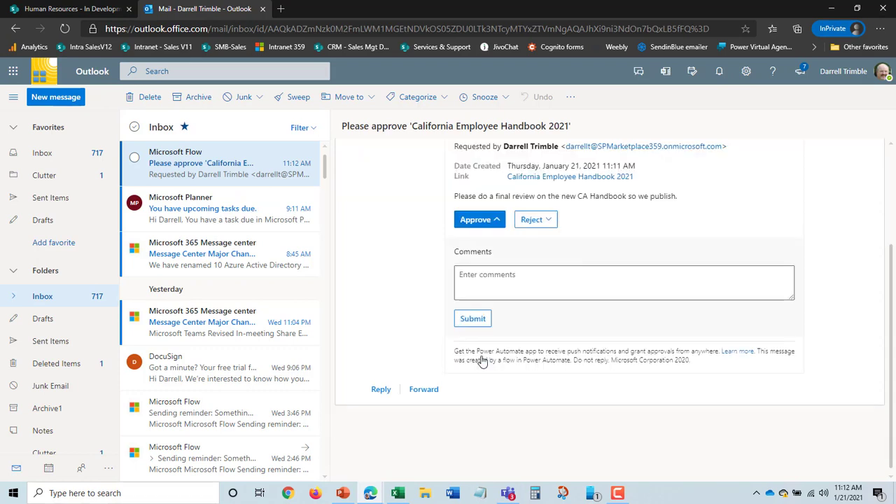
click(483, 273)
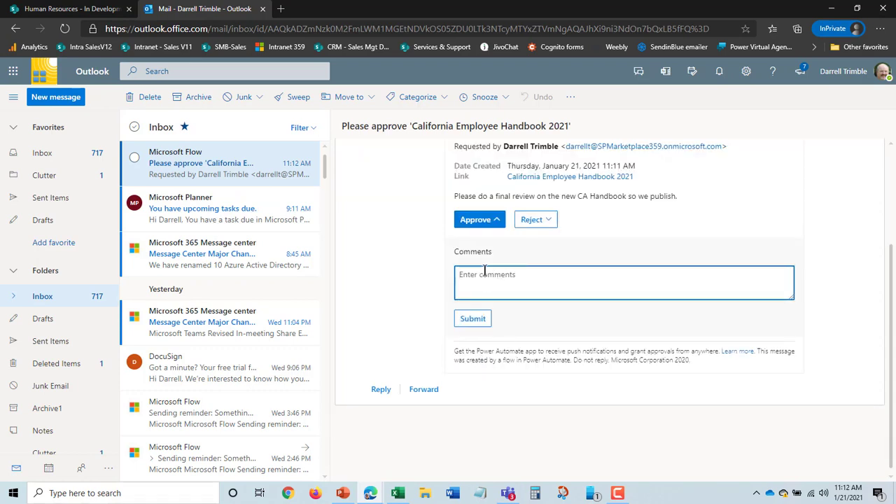
text(Looks good, a little late for 2021?)
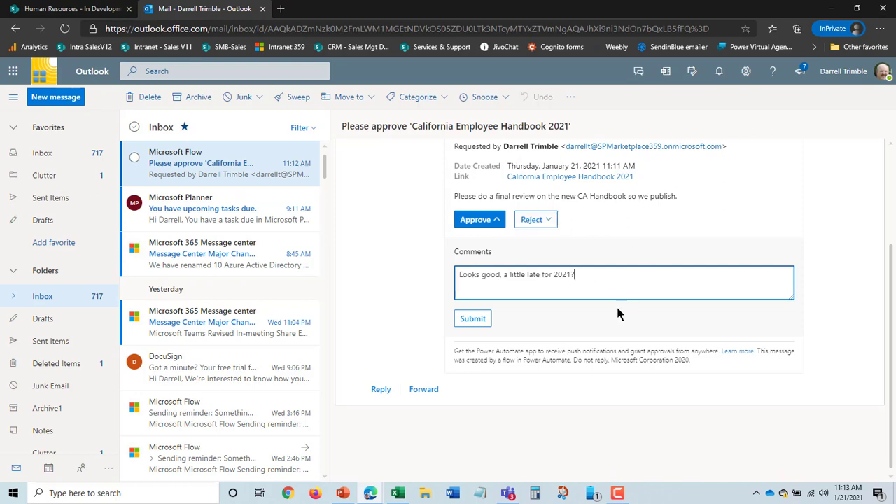
click(473, 319)
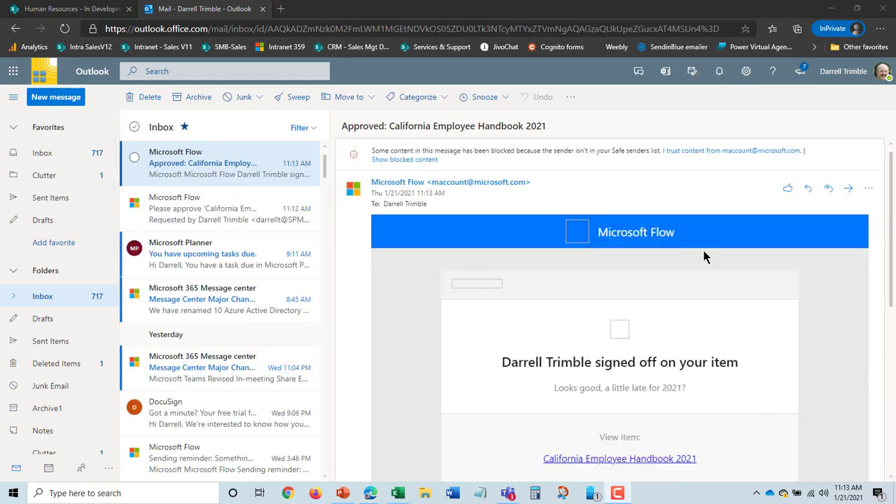
Step: Show the Approved email's blocked images, then return to SharePoint to see Sign-off status Approved
click(413, 160)
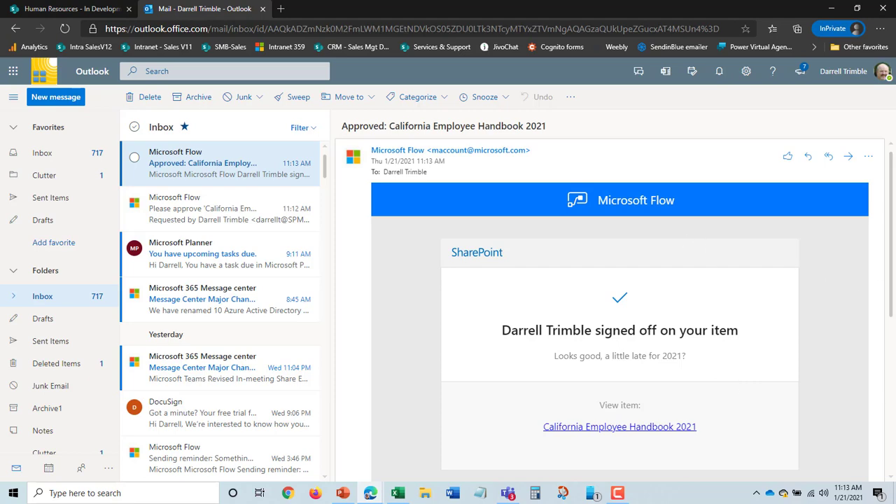
click(70, 9)
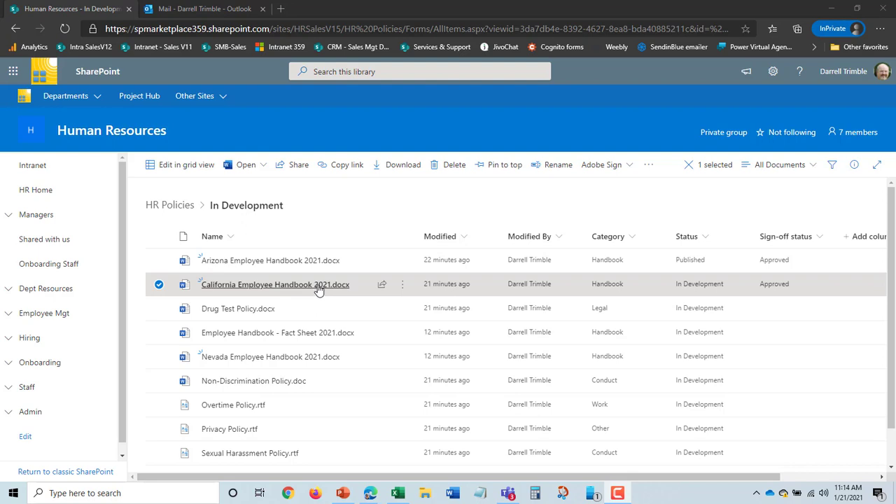
Step: Have California Employee Handbook 2021.pdf created beside the approved .docx in In Development
mouse_move(319, 289)
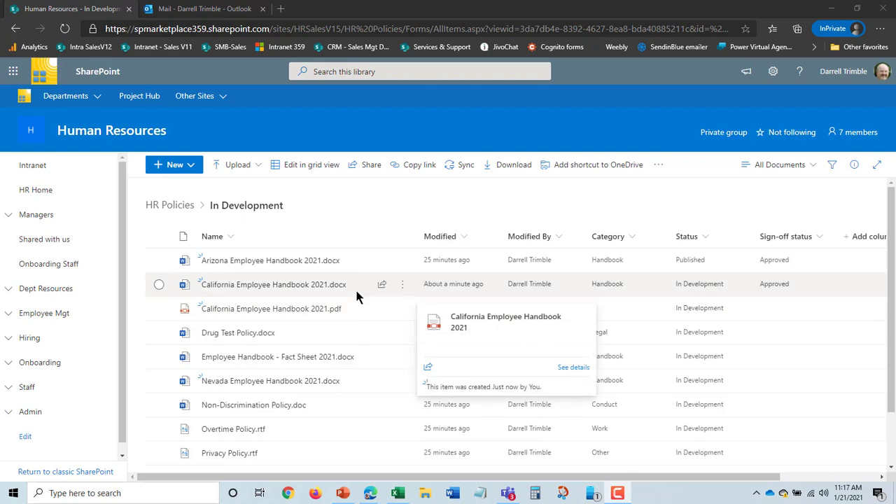
Step: Select California Employee Handbook 2021.pdf and open its overflow actions menu
mouse_move(355, 287)
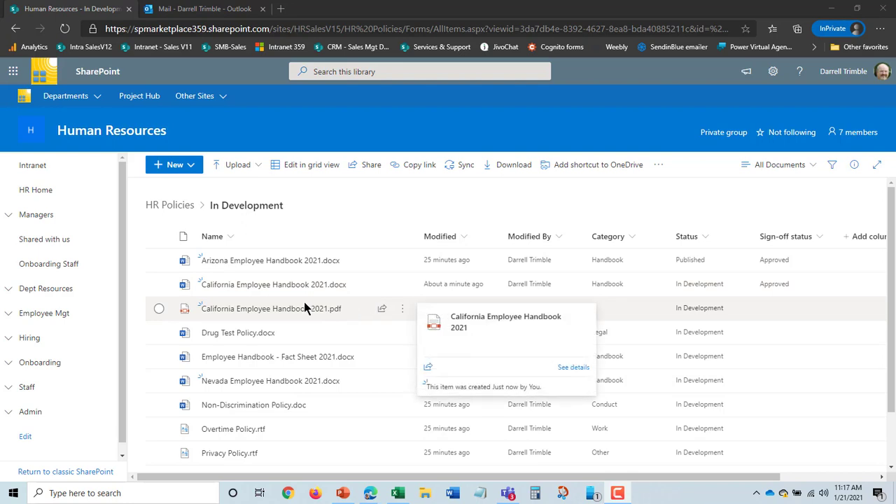
click(159, 309)
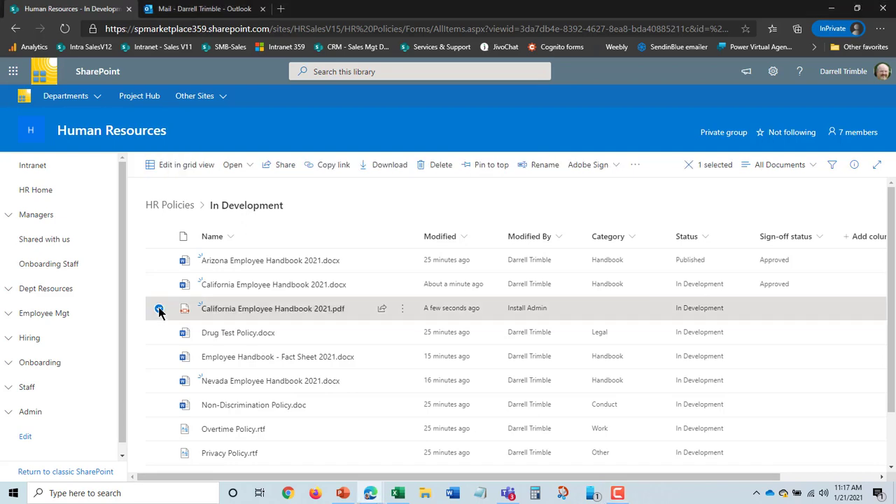
click(635, 167)
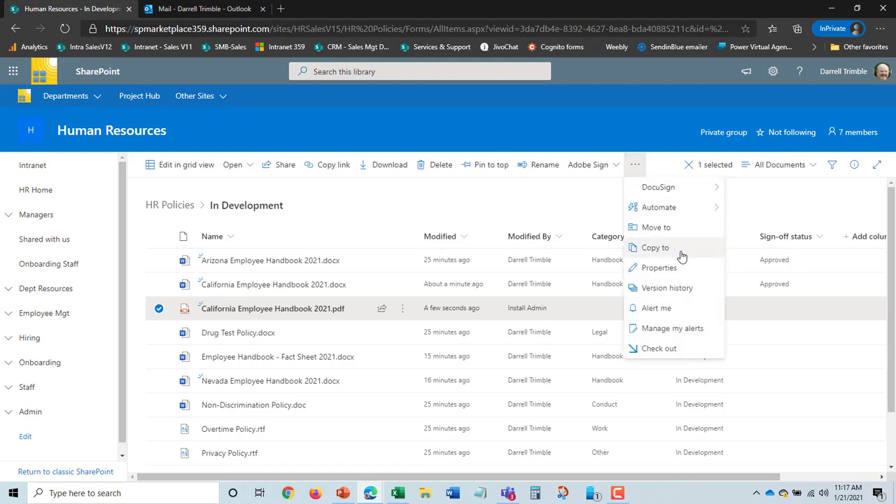
Step: Move the PDF through Move to > Current Library into the Published Policies folder
click(664, 231)
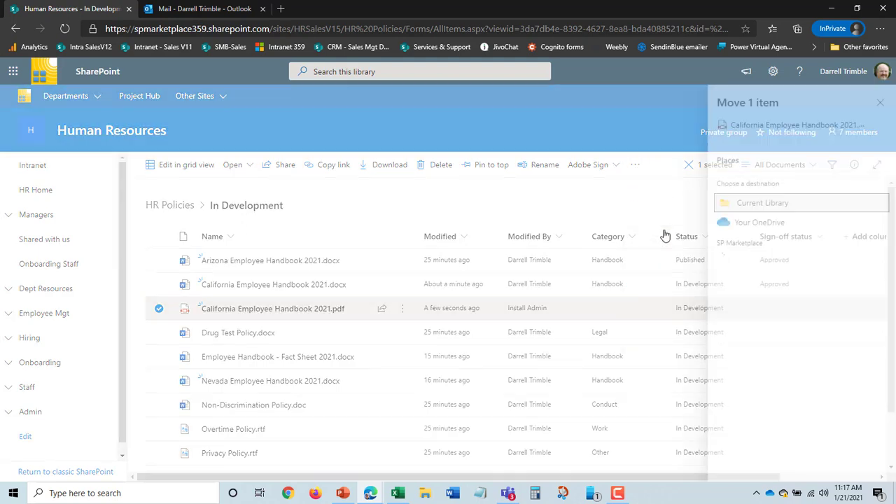
click(774, 207)
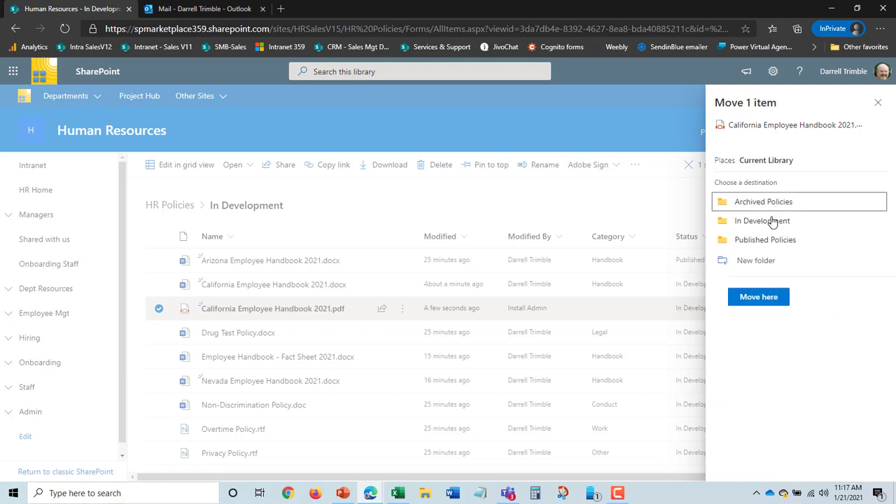
click(774, 240)
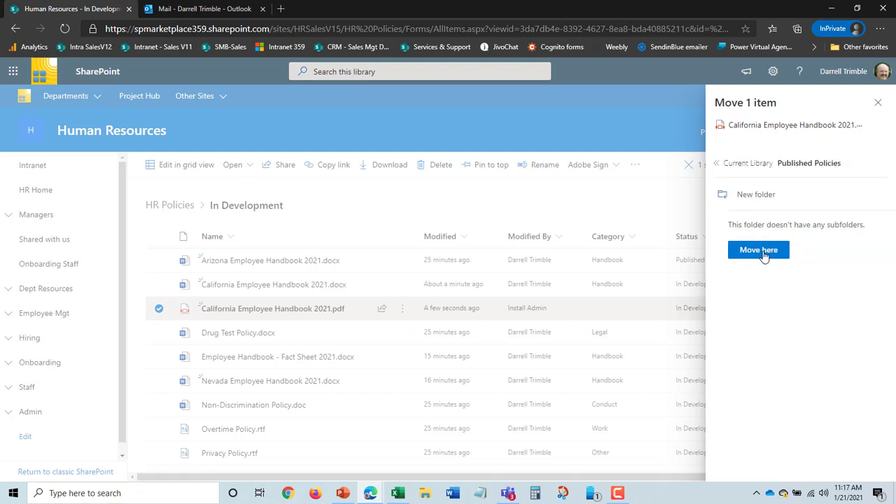
click(764, 253)
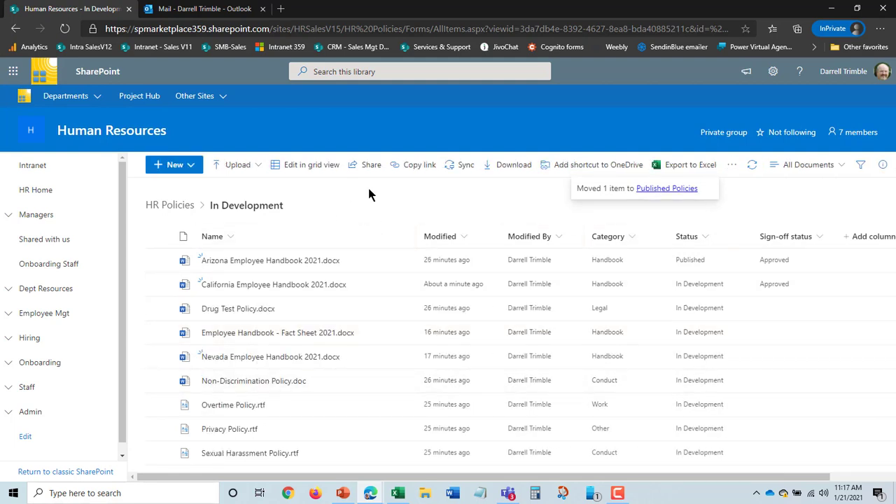
Step: Return to HR Policies, open Published Policies and select the California handbook PDF
click(182, 210)
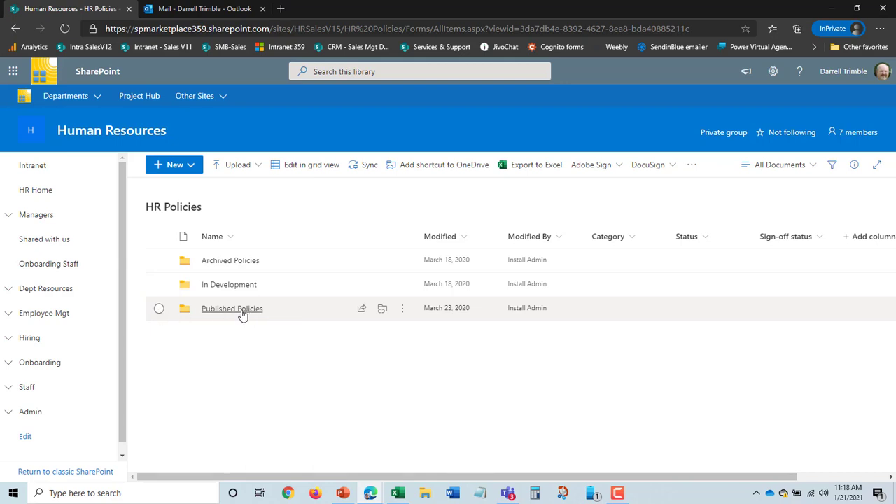
click(241, 311)
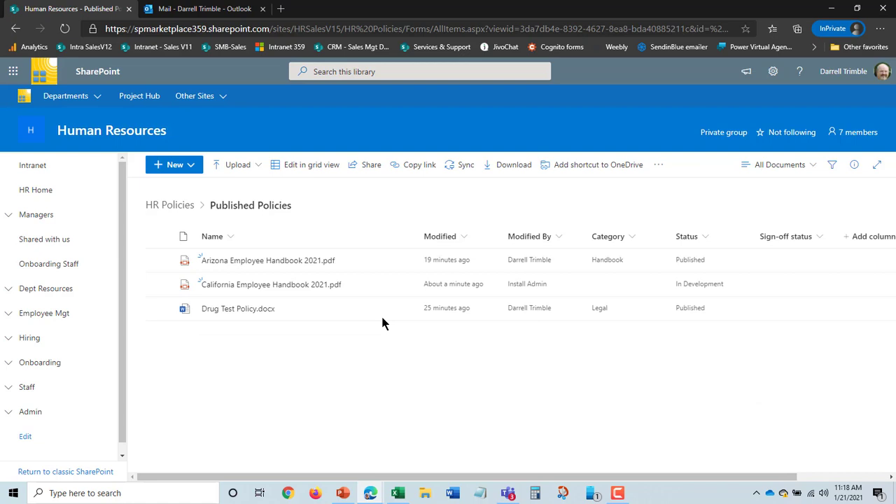
click(159, 284)
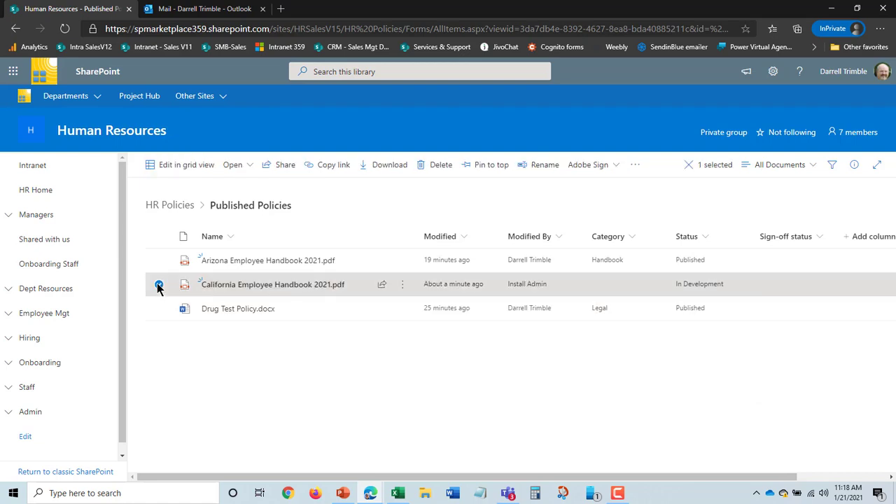
Step: Copy the PDF to Human Resources > Portal Documents > Policies
click(635, 165)
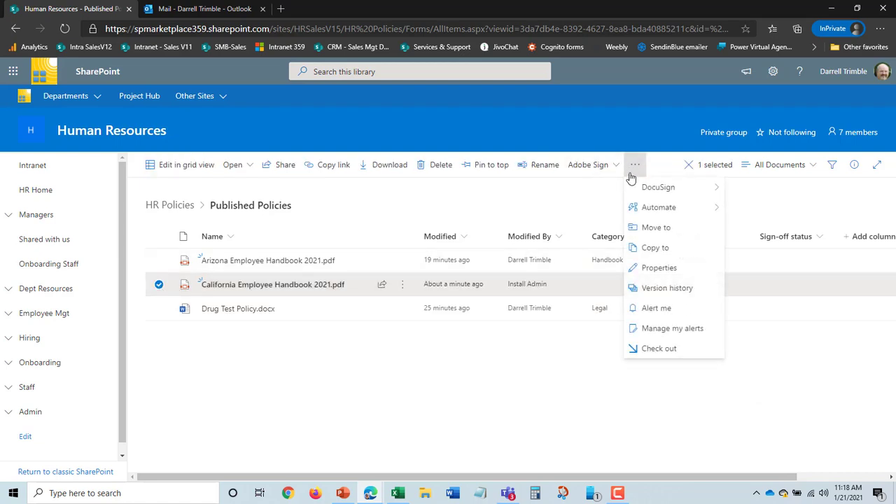
click(663, 249)
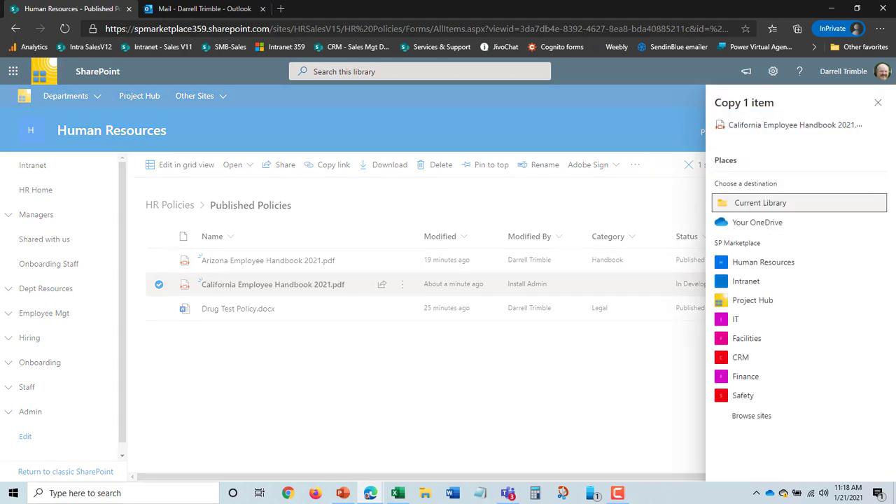
click(777, 261)
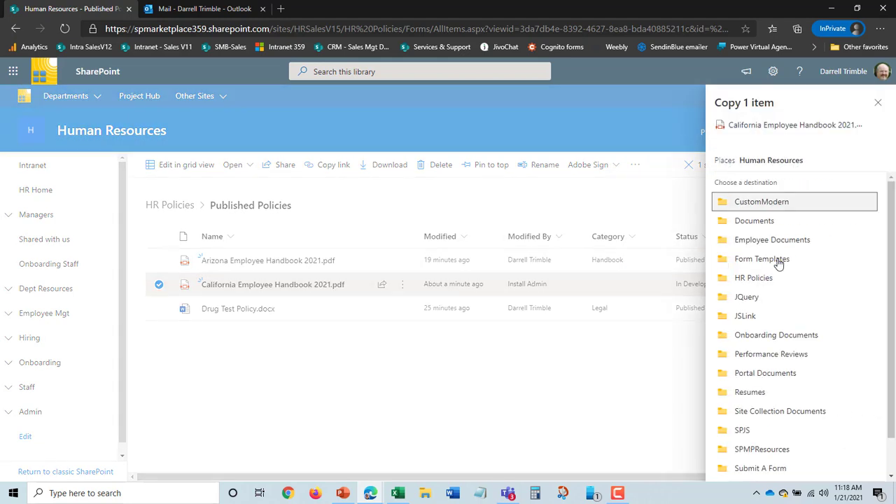
click(775, 373)
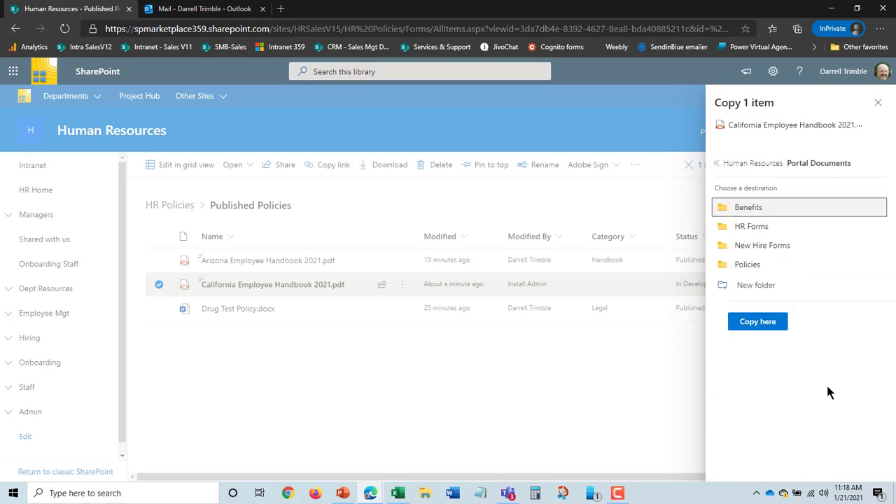
click(744, 265)
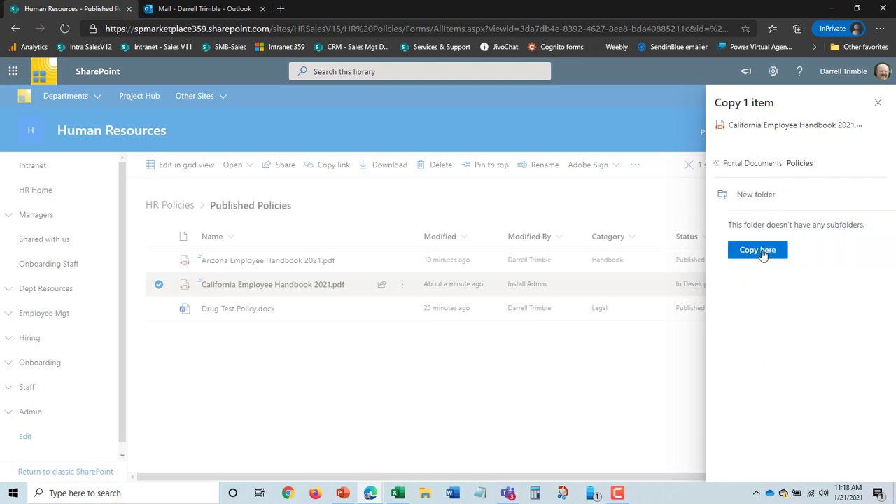
click(762, 254)
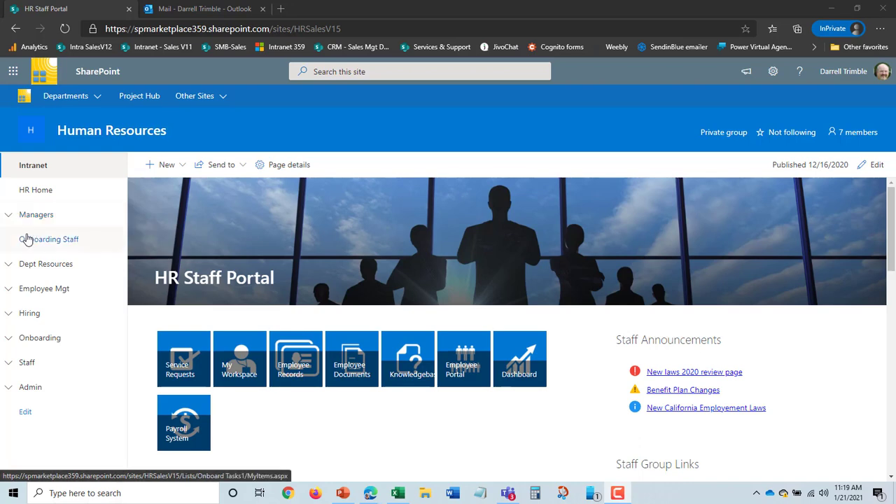
Step: Open the Policy Mgmt list under Dept Resources and start a new policy review item
click(8, 270)
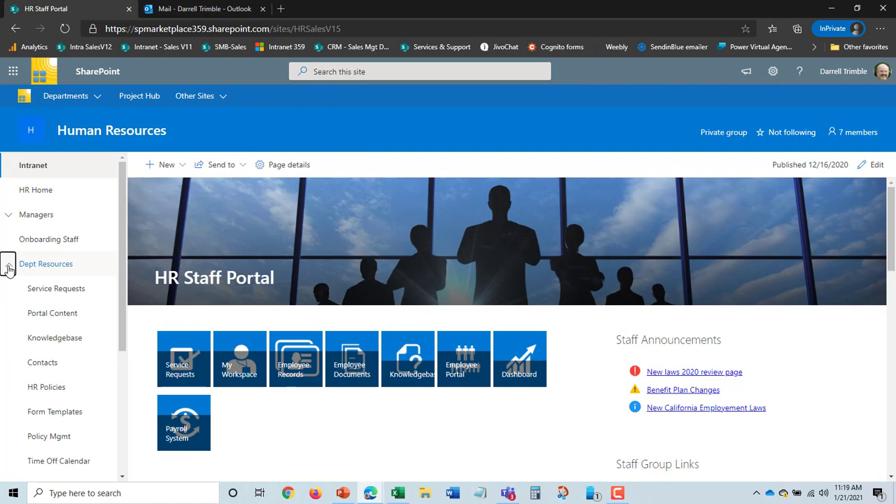
scroll(28, 321, down, 2)
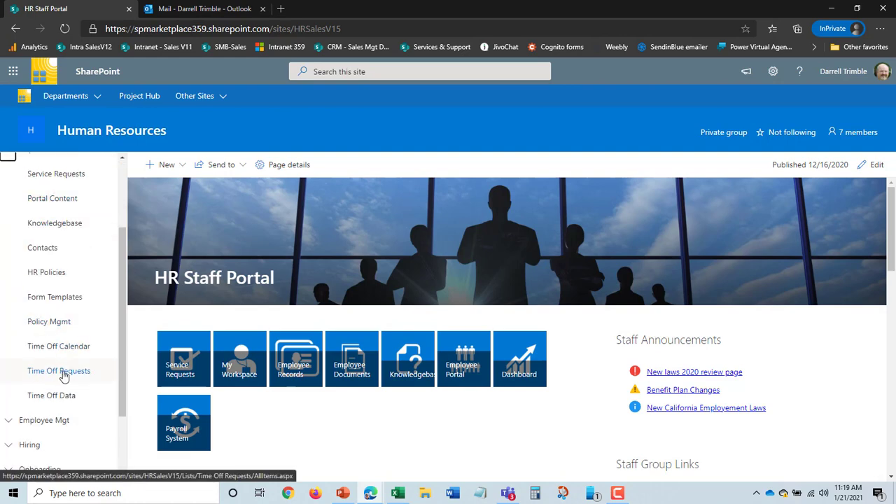
click(65, 326)
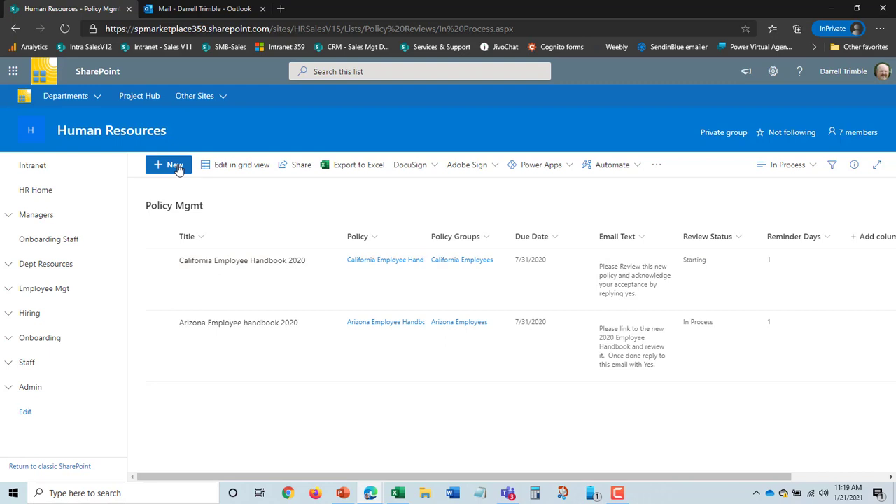
click(173, 165)
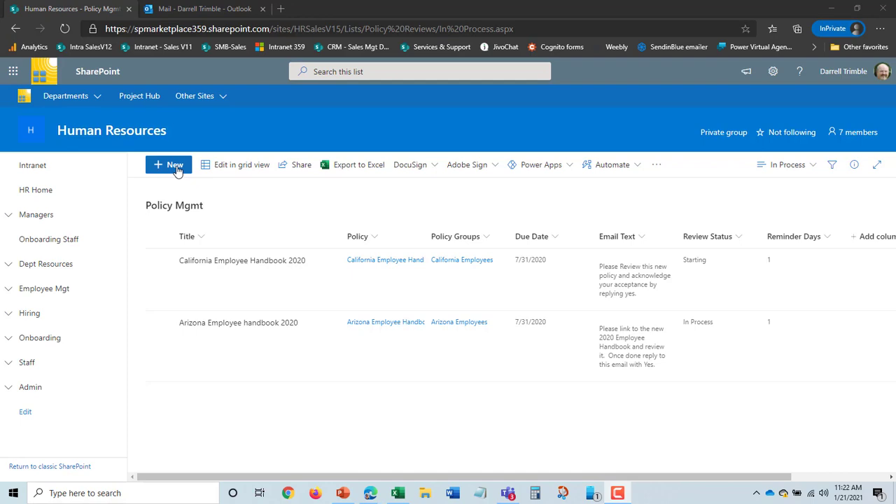
Step: Create a new policy review titled 'California Employee Handbook 2021'
click(175, 166)
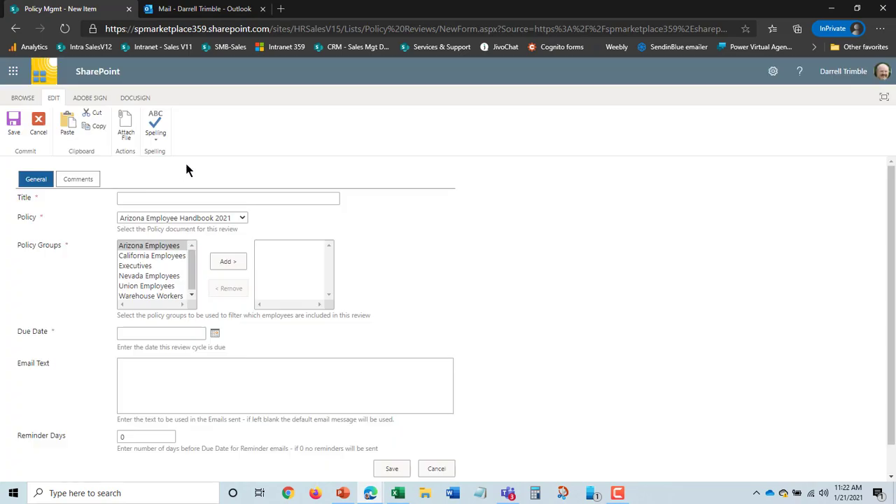
click(157, 198)
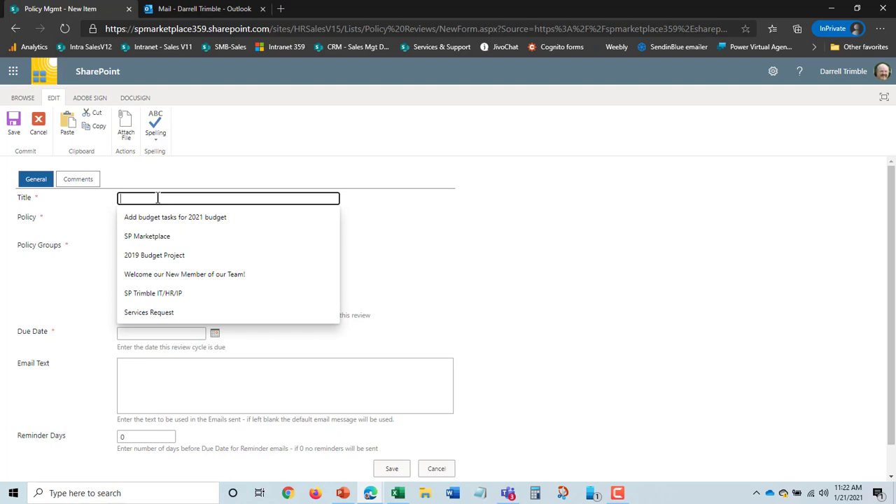
text(Cali)
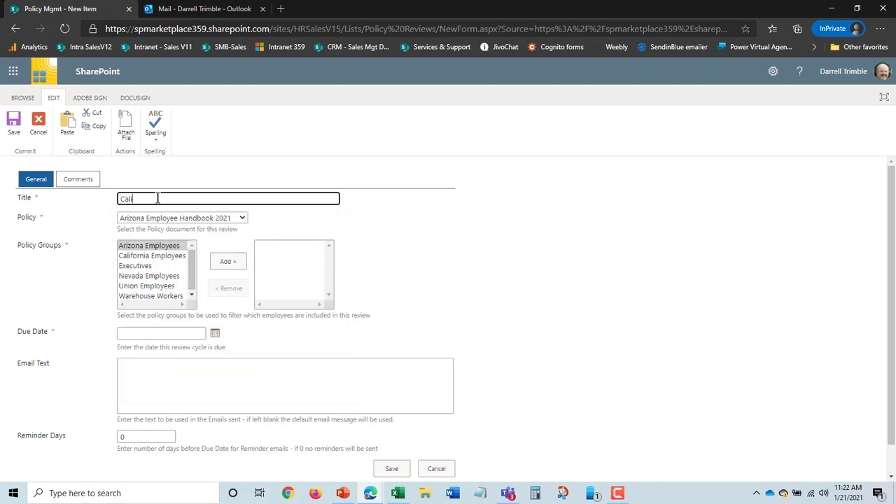
text(fornia Employee Handboo)
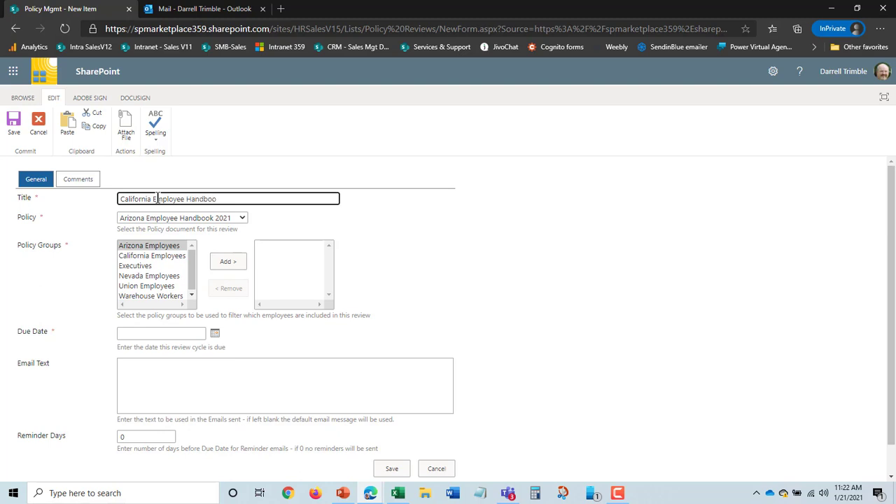
text(k 2021)
click(409, 259)
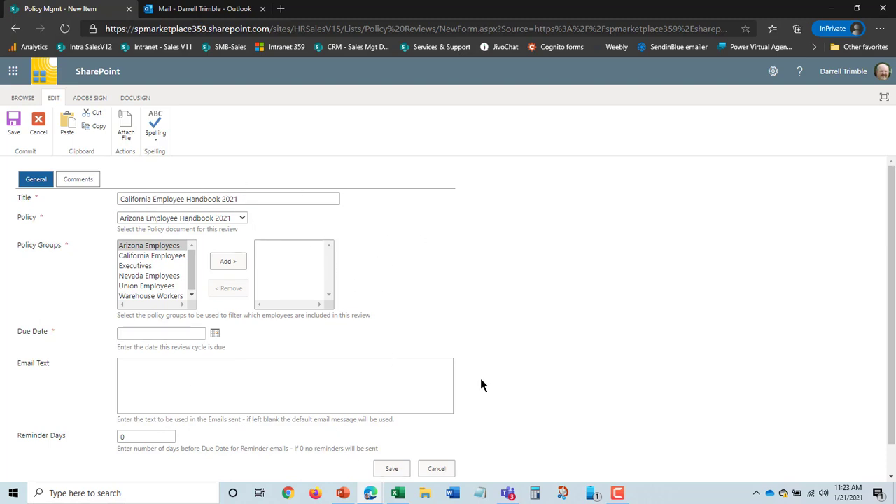
Step: Choose California Employee Handbook 2021 as the policy and add the California Employees group
click(242, 219)
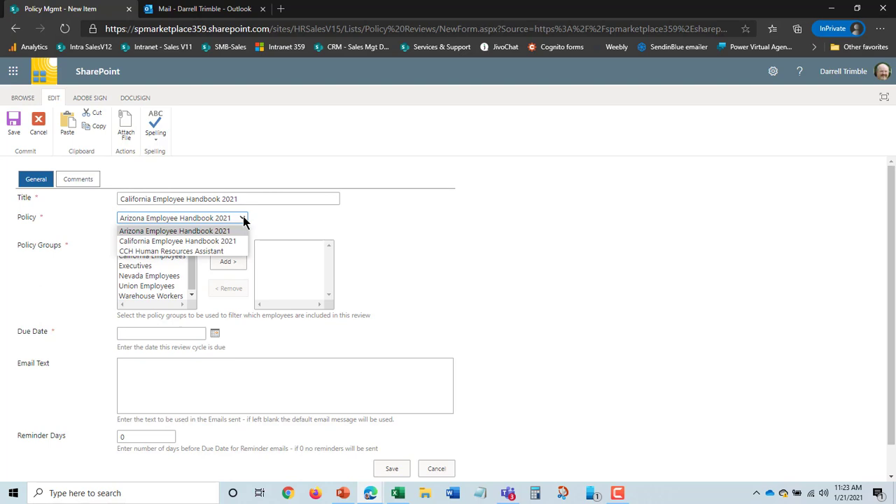
click(234, 241)
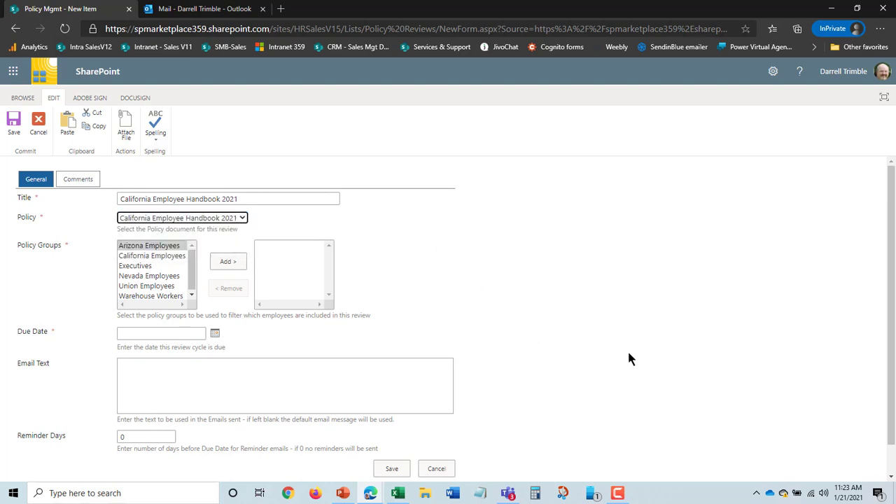
click(168, 258)
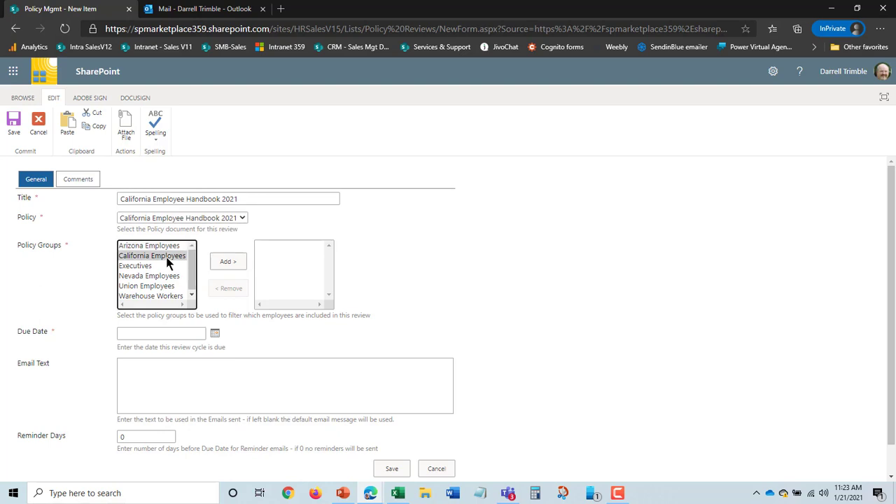
click(230, 264)
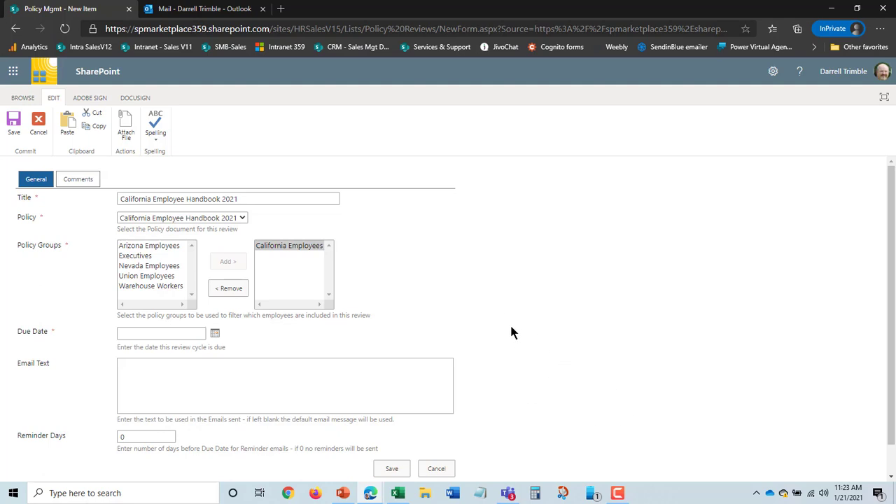
Step: Set the review's due date to 1/30/2021
click(215, 333)
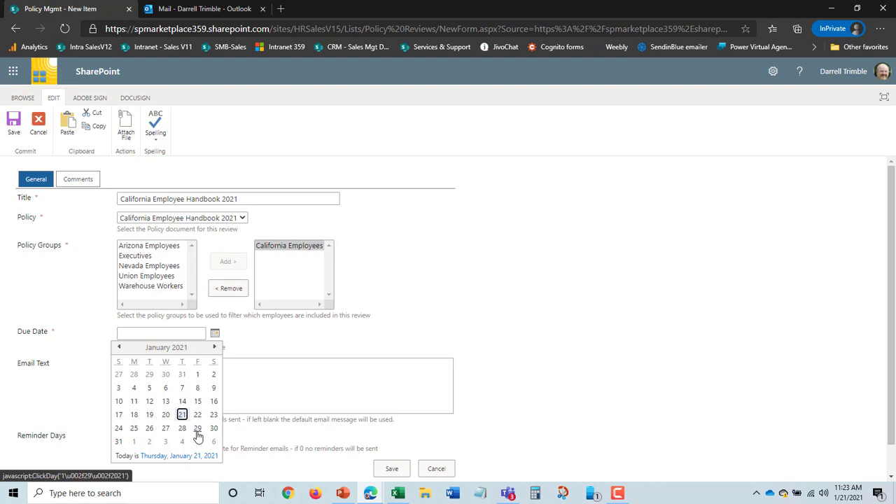
click(214, 428)
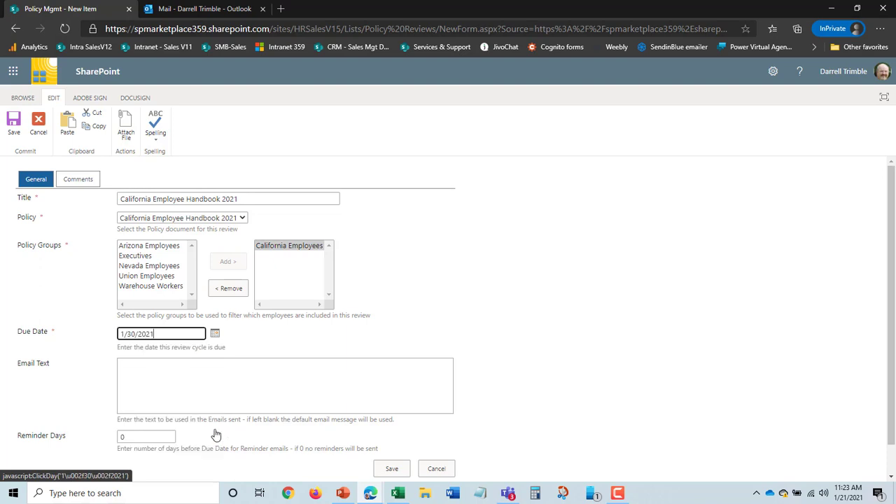
click(160, 367)
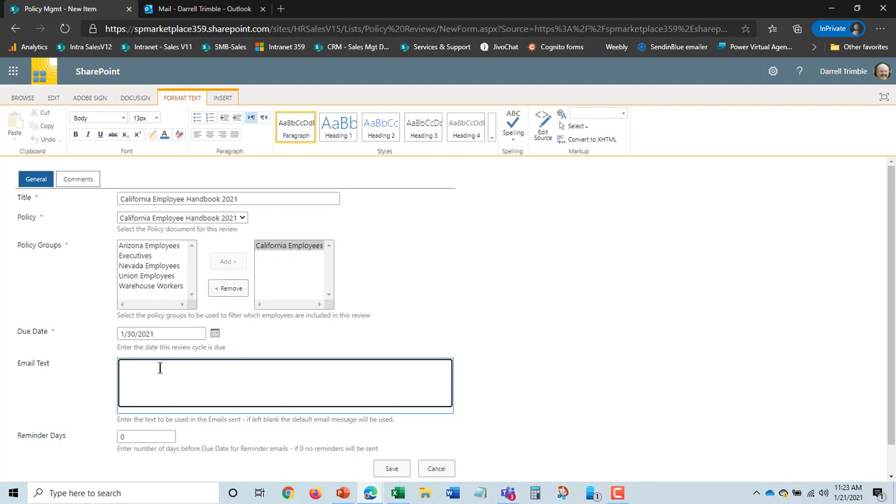
Step: Enter email text beginning 'We are pleased to present the new' announcing the 2021 handbook
text(We are pleased to present the new employee handbook for 2021.  Please click on the Link below and)
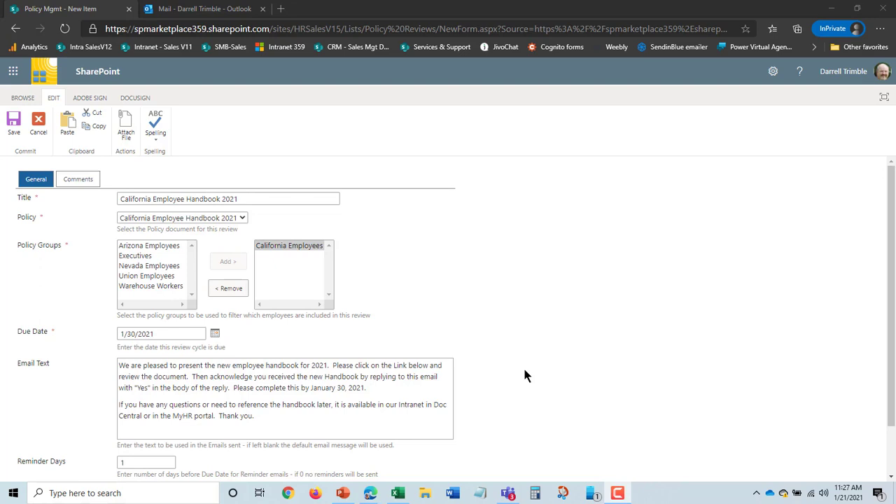
scroll(528, 361, down, 2)
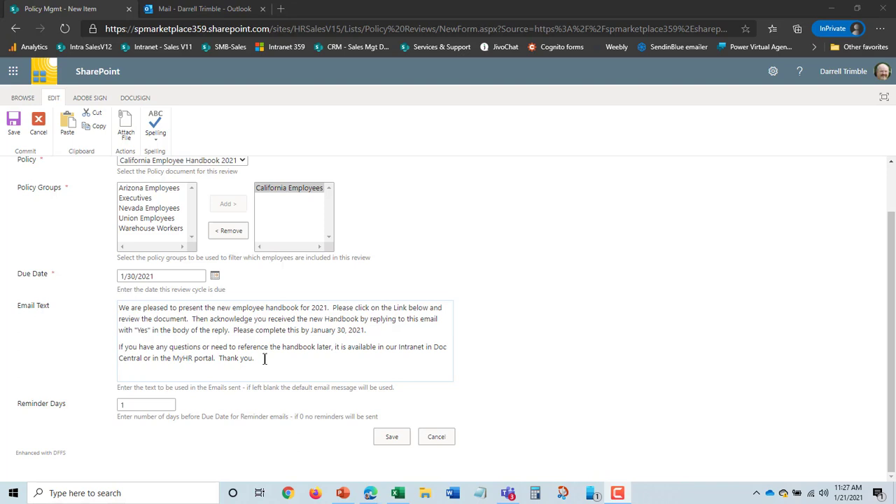
Step: Set Reminder Days to 1 and save the California Employee Handbook 2021 review
click(126, 404)
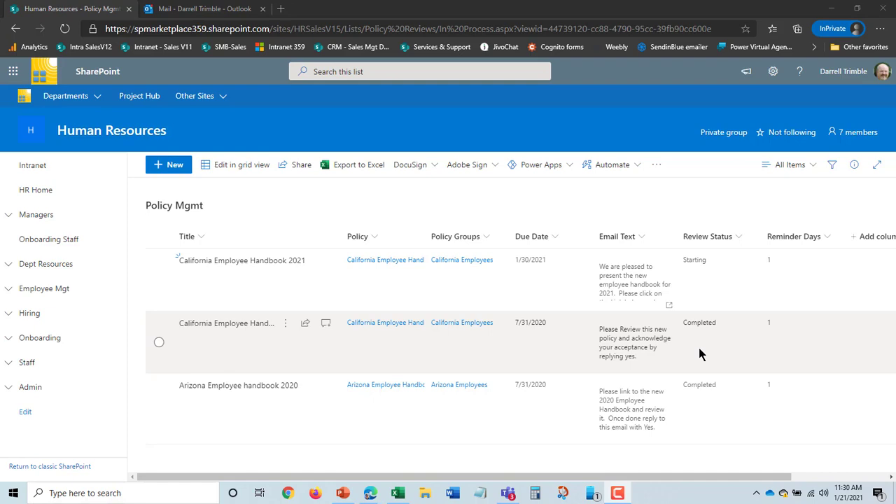
Step: Reply 'Yes' to the Policy Acknowledgement email in Outlook on the web
key(ctrl+Tab)
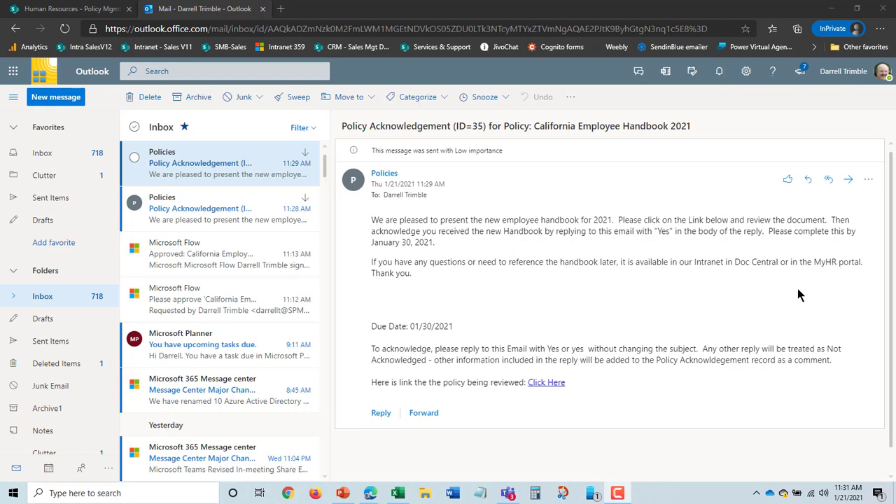
click(808, 184)
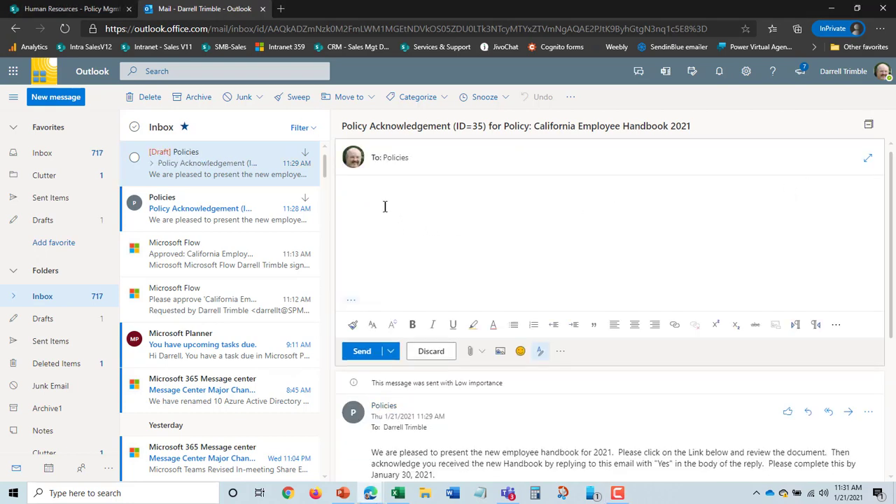
text(Yes)
click(362, 350)
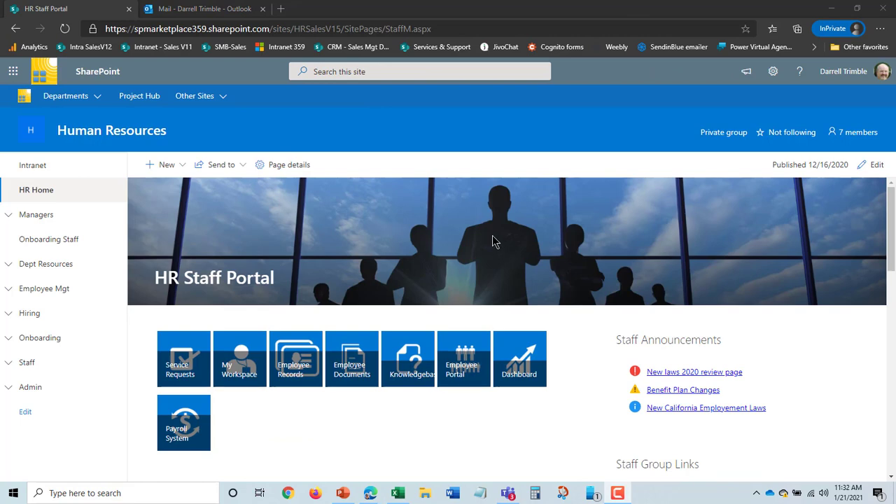
Step: Open the Policy Acknowledgements list under Employee Mgt, grouped by policy review
click(8, 290)
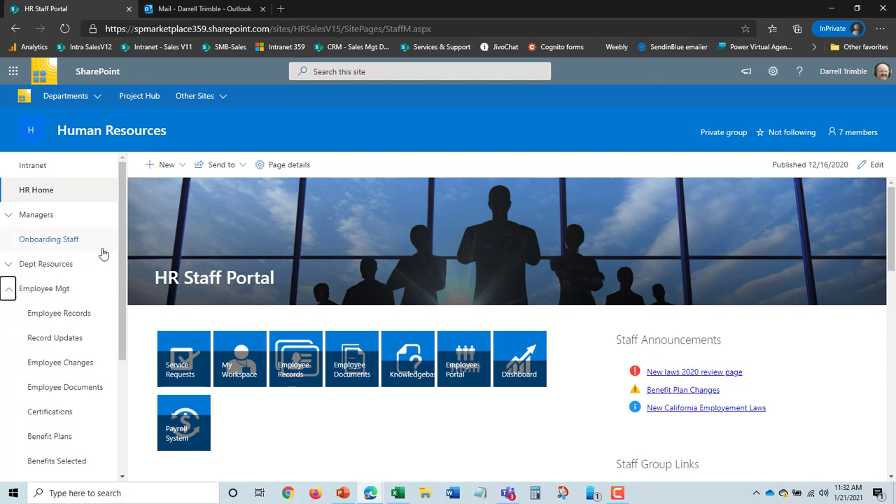
scroll(121, 292, down, 1)
drag(122, 291, 125, 343)
click(86, 382)
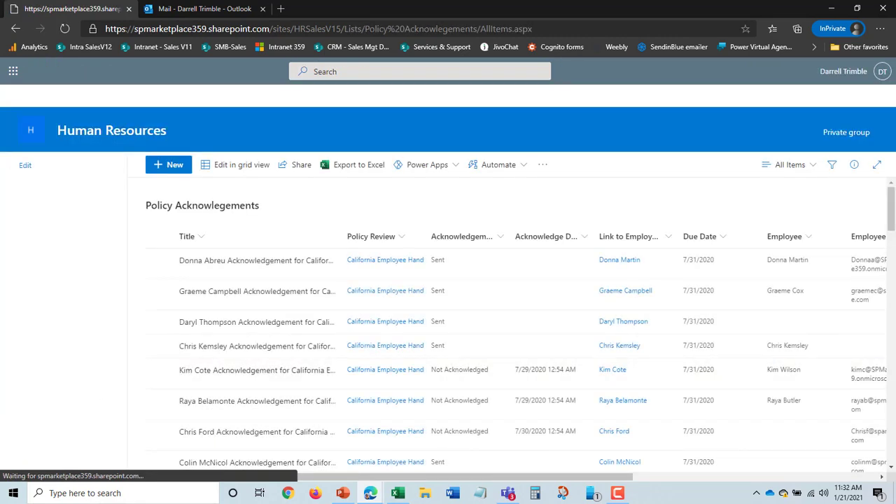
scroll(639, 422, down, 2)
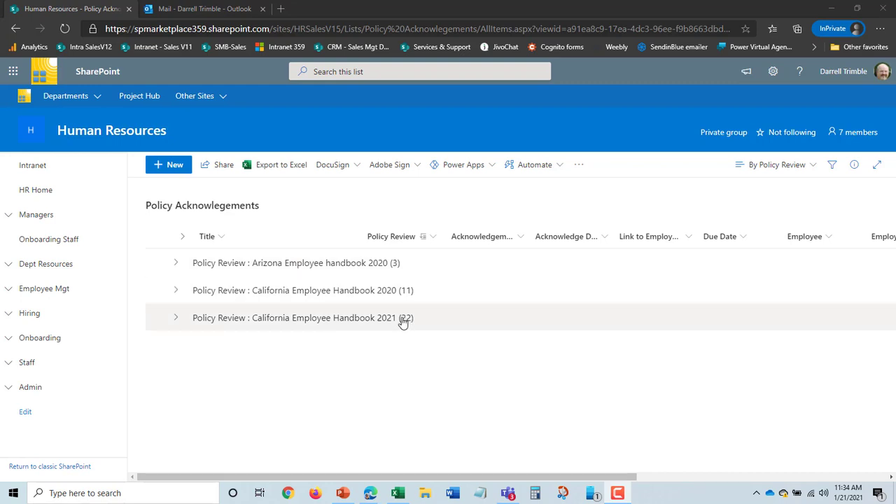
Step: Expand the California Employee Handbook 2021 acknowledgement group
click(176, 317)
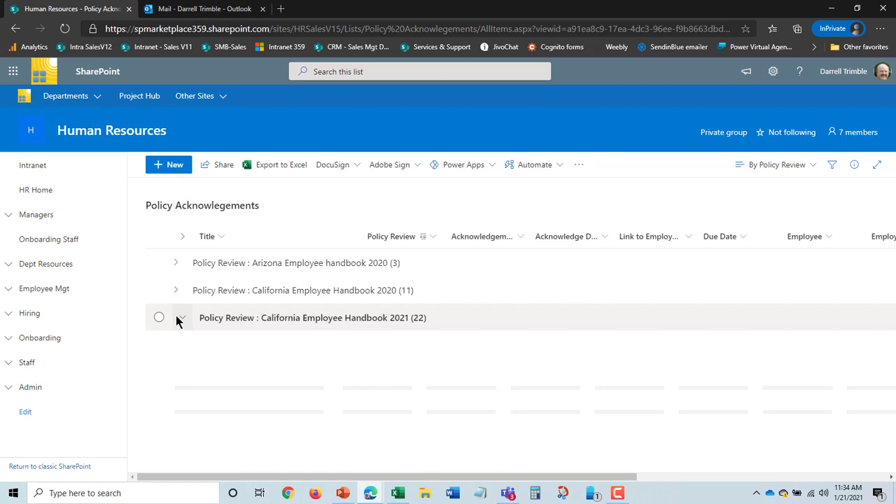
scroll(569, 399, down, 5)
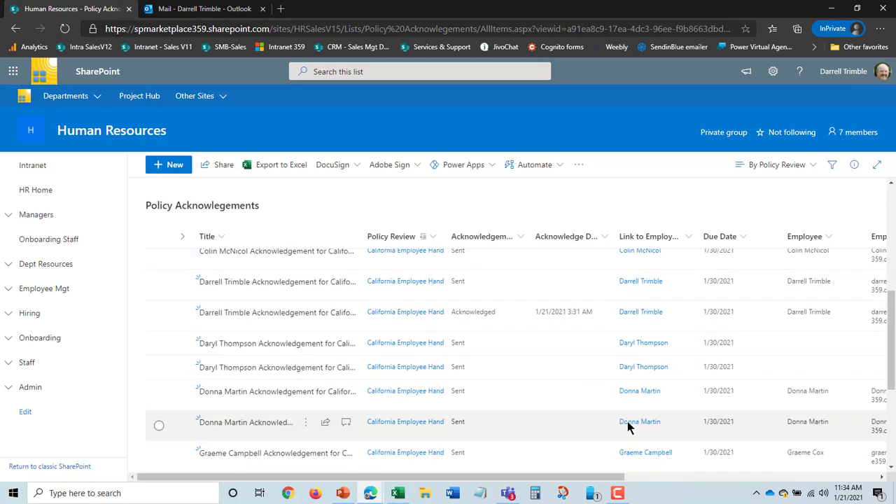
scroll(593, 417, up, 3)
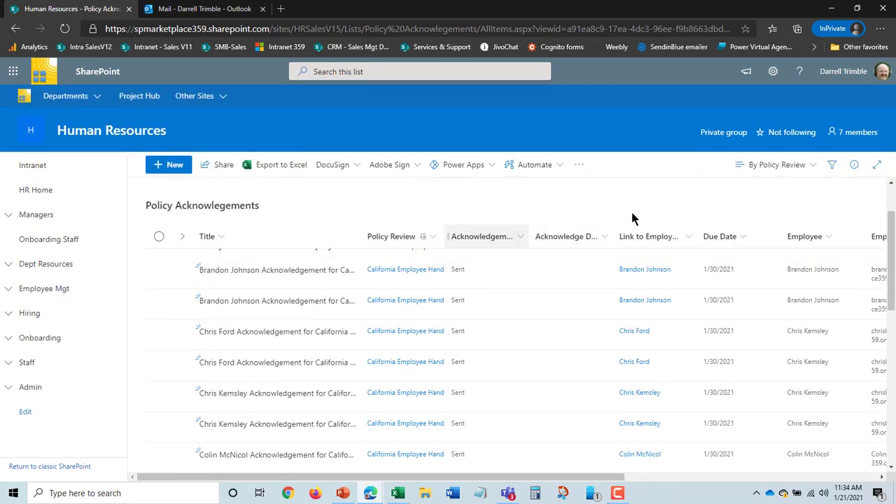
Step: Filter the Acknowledgement column to Acknowledged only and re-expand the 2021 group
click(519, 241)
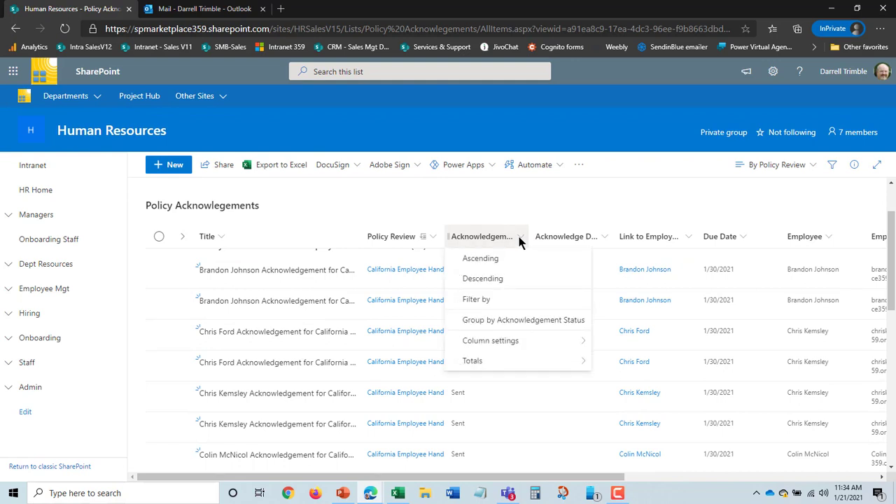
click(479, 306)
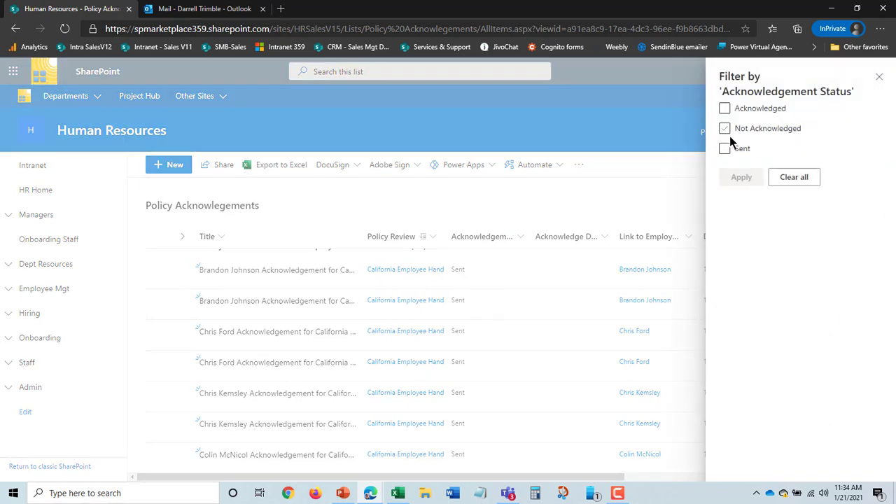
click(724, 124)
click(749, 195)
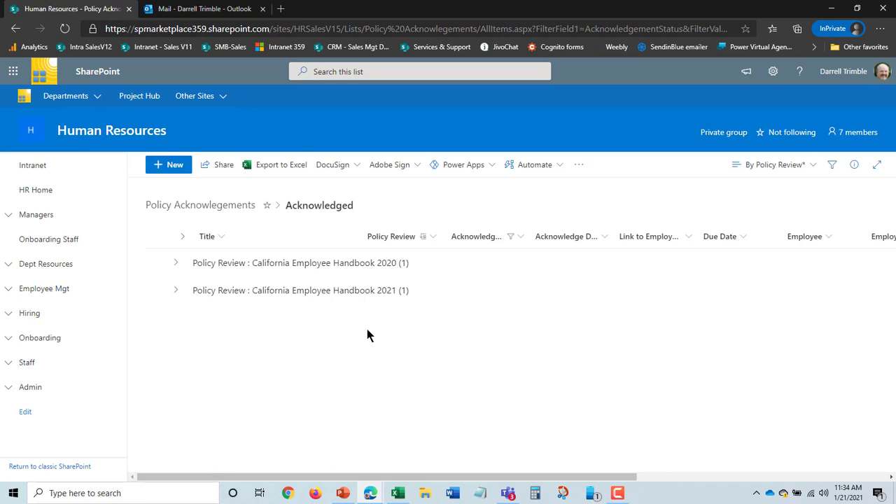
click(176, 291)
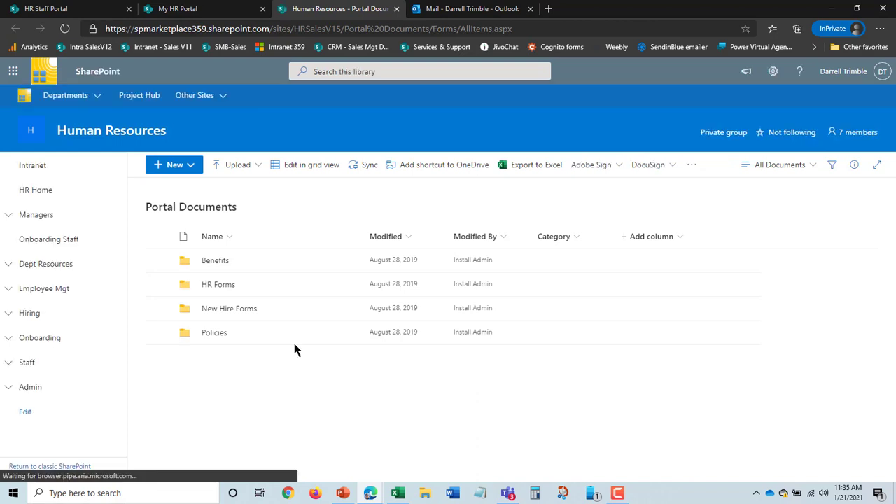
Step: Open the Portal Documents Policies folder to show the 2021 California handbook PDF
click(215, 334)
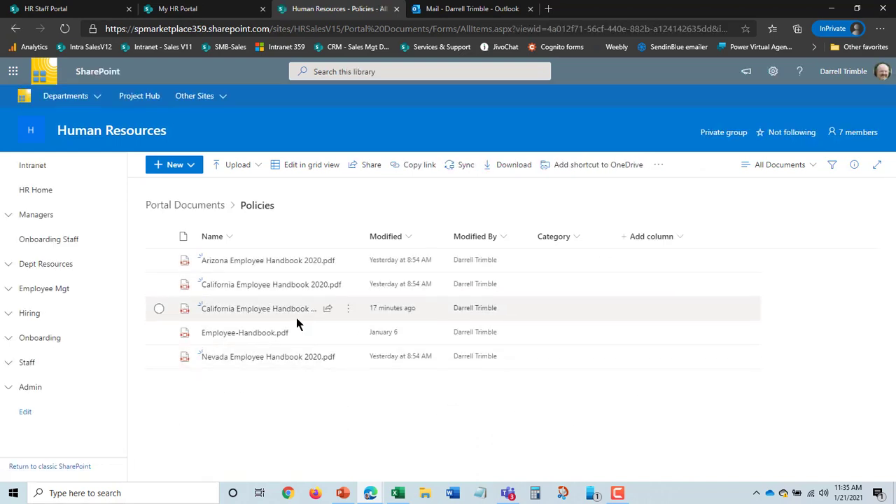
mouse_move(292, 314)
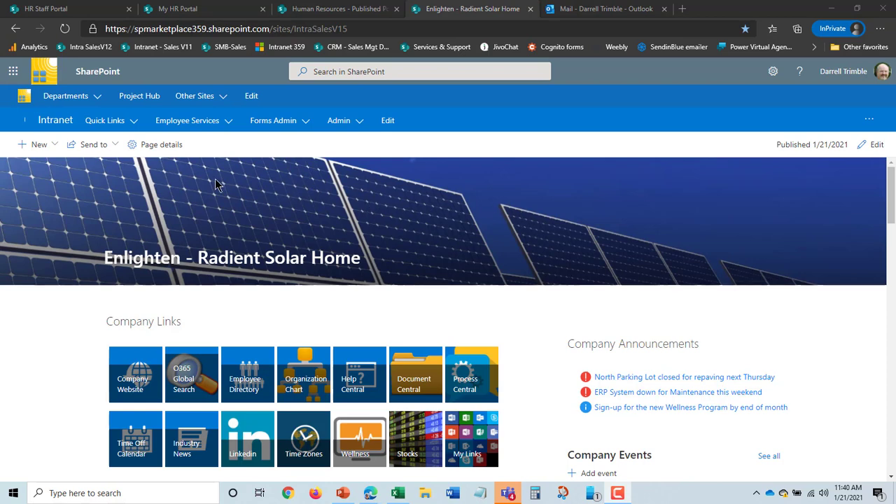
Step: Go to Document Central via Employee Services and open the HR Policies folder
click(228, 126)
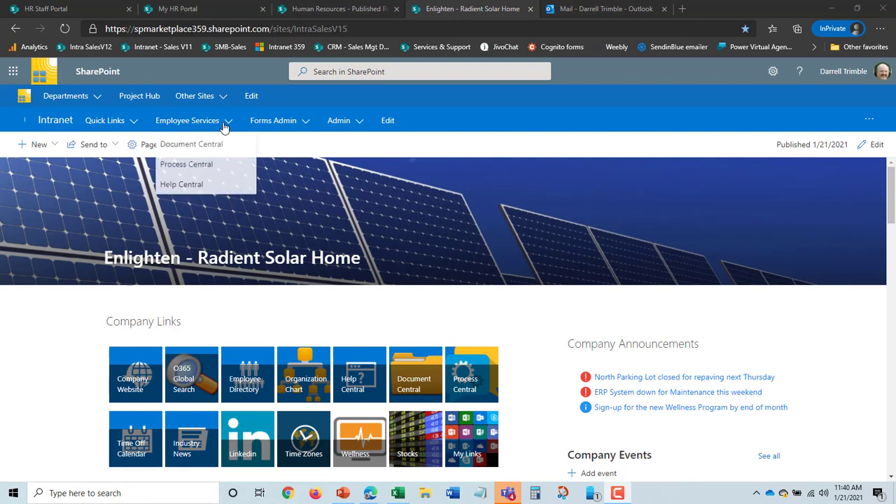
click(199, 145)
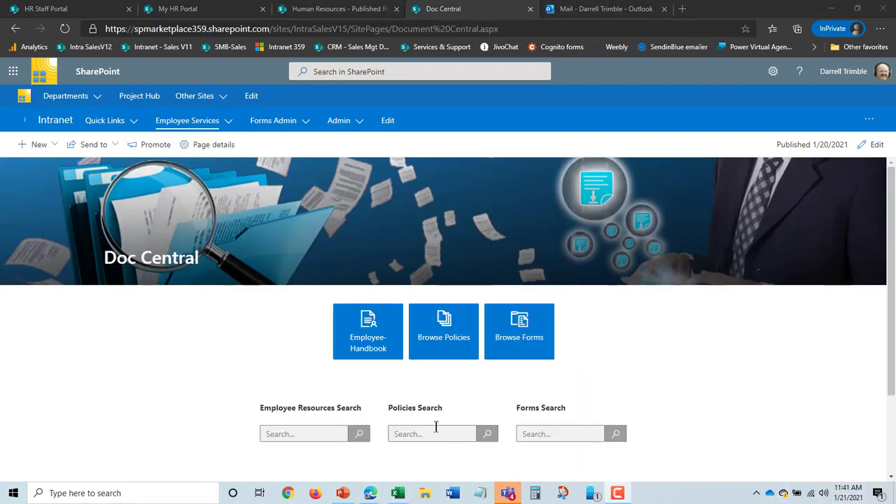
click(455, 343)
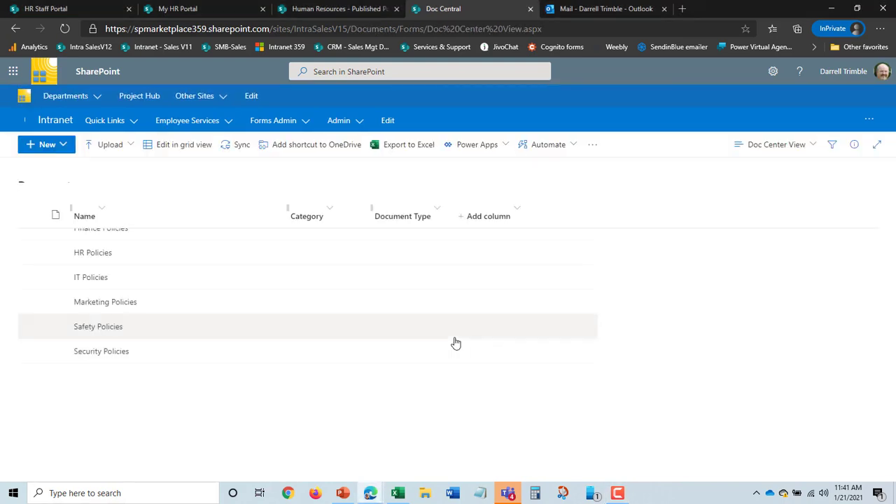
click(96, 256)
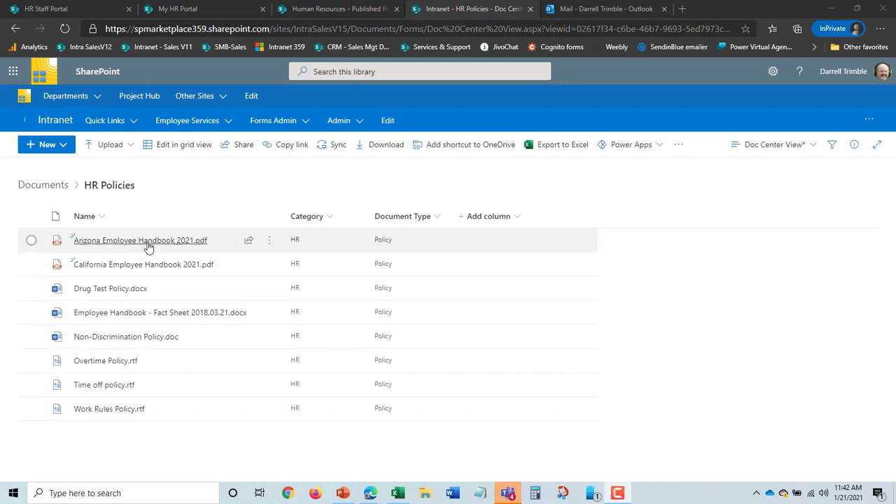
mouse_move(164, 270)
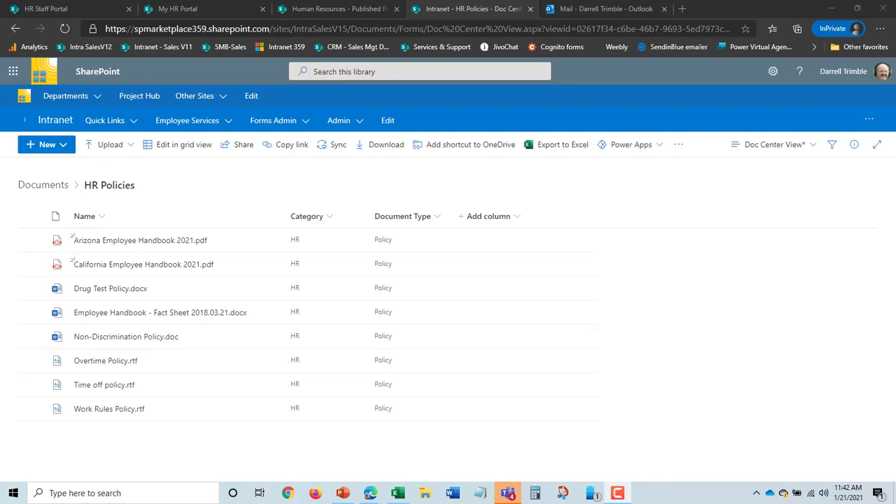
Step: Close the Intranet - HR Policies tab to return to the HR Staff Portal
key(ctrl+w)
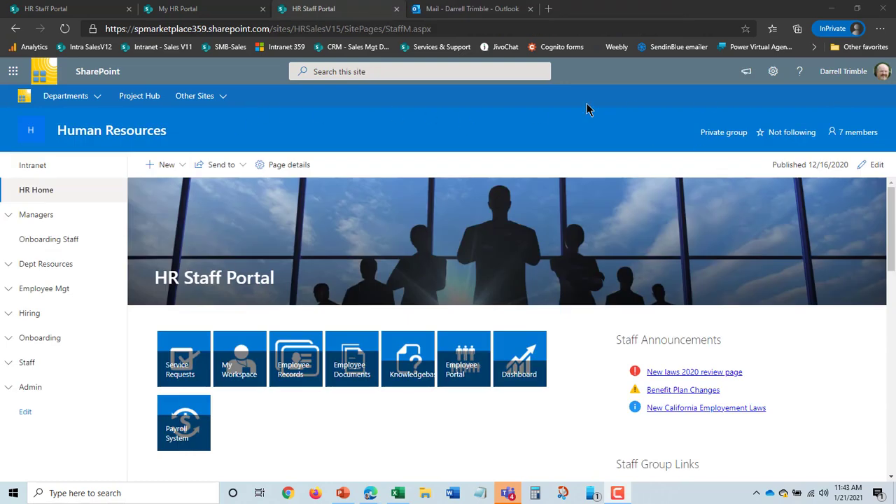